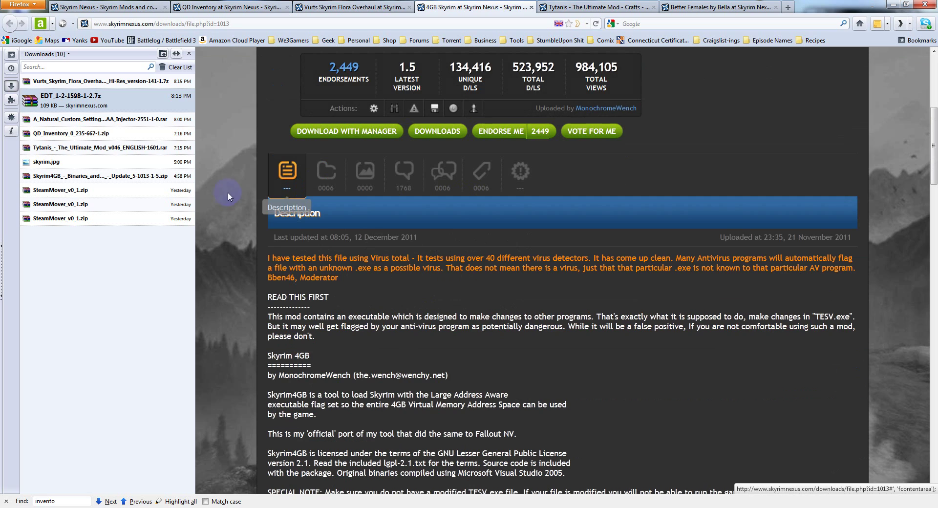
Examine the title and description on the 4GB Skyrim mod page.
scroll(236, 205, down, 3)
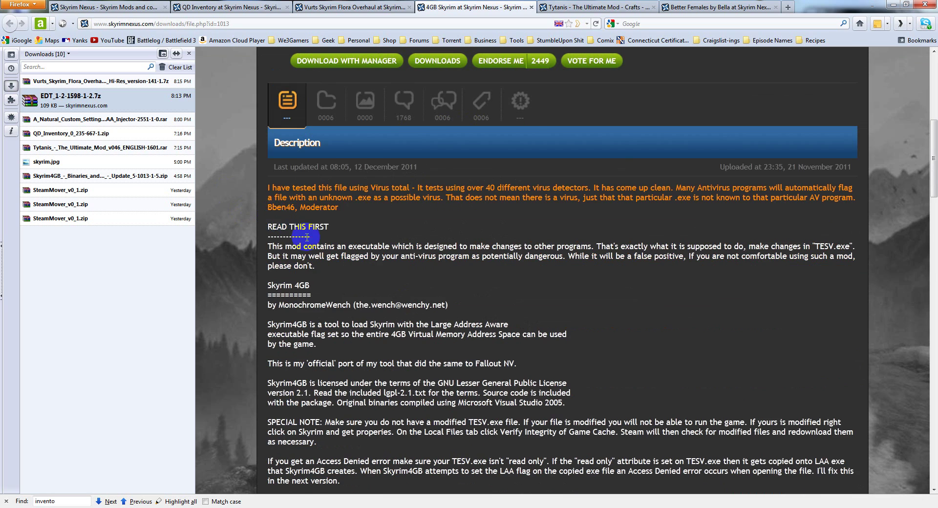
scroll(276, 241, down, 15)
scroll(273, 247, up, 20)
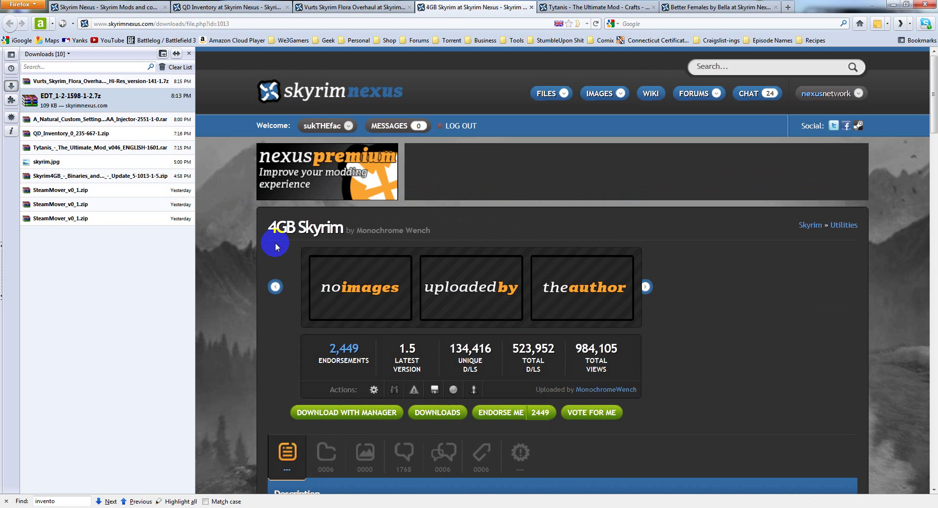
click(582, 6)
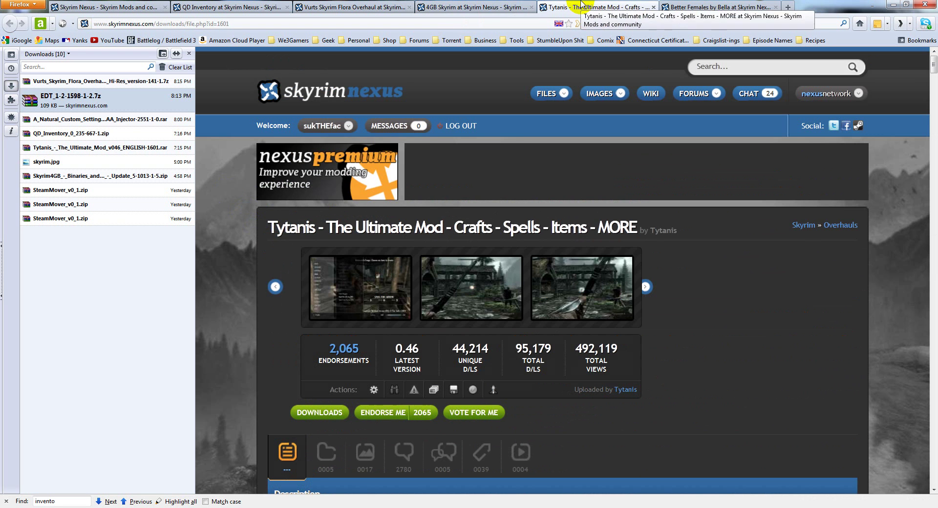
click(477, 7)
scroll(383, 195, down, 3)
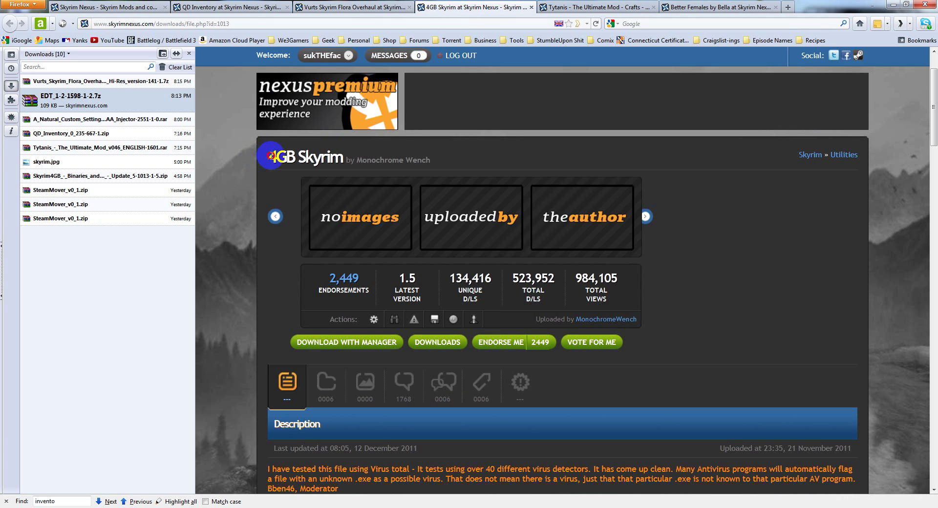
drag(302, 157, 277, 156)
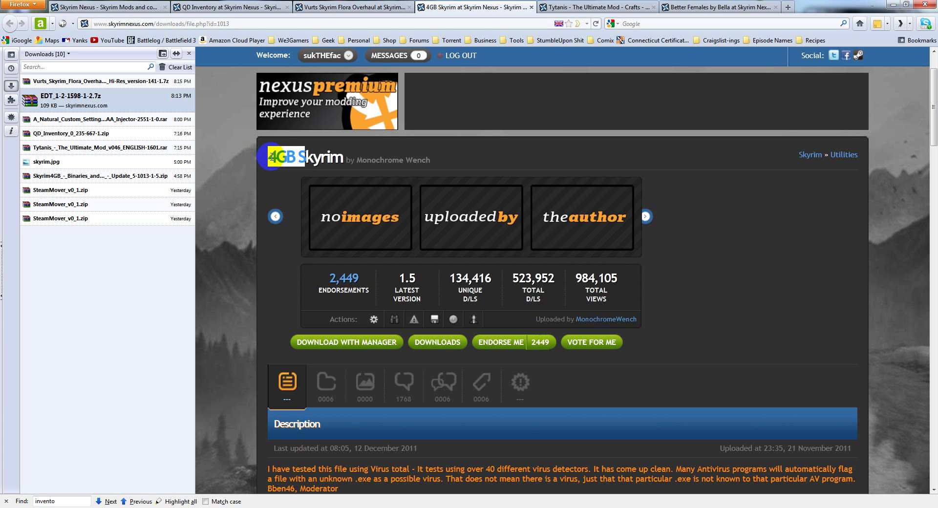
drag(272, 156, 275, 151)
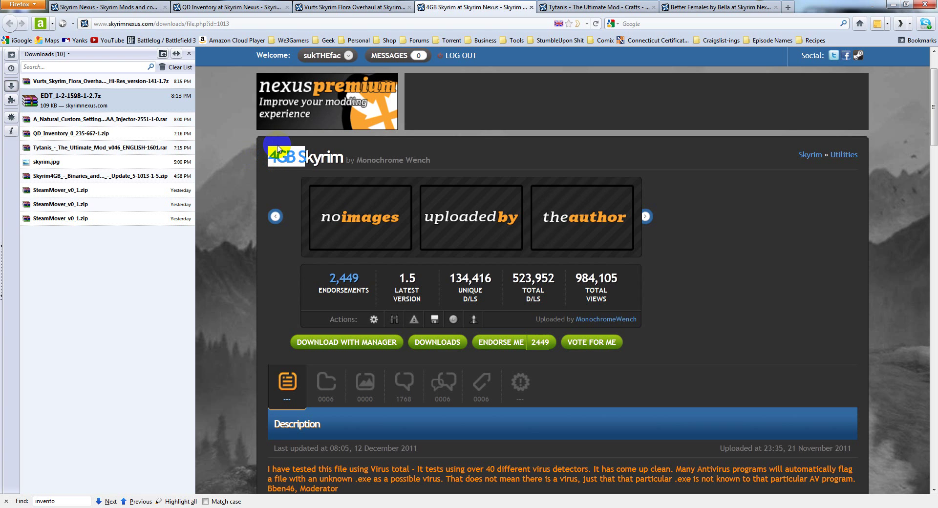
click(272, 179)
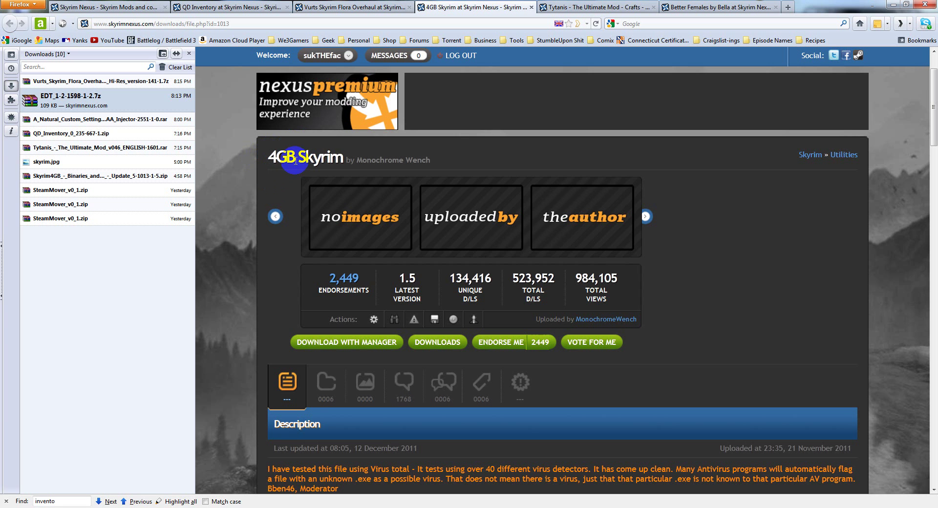
Switch to Steam and view the library entries for The Elder Scrolls V: Skyrim and Skyrim 4GB.
key(alt+Tab)
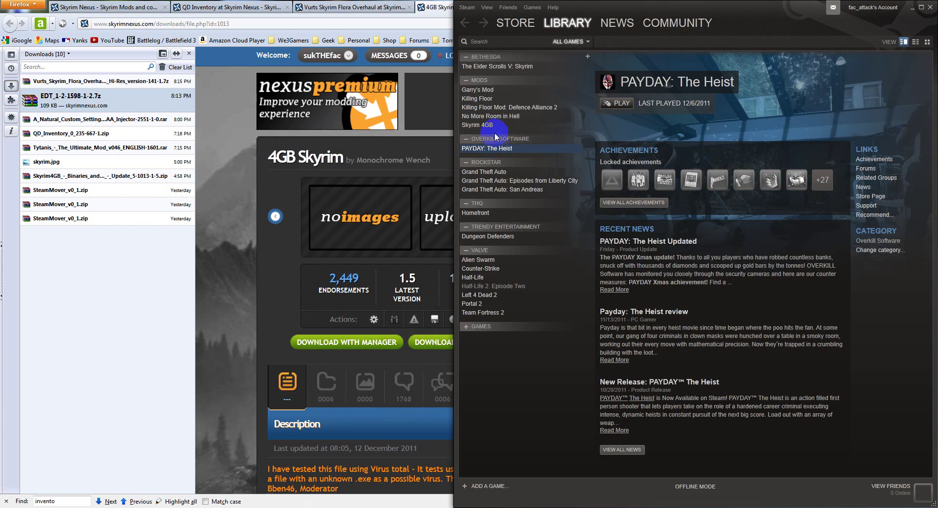
click(490, 65)
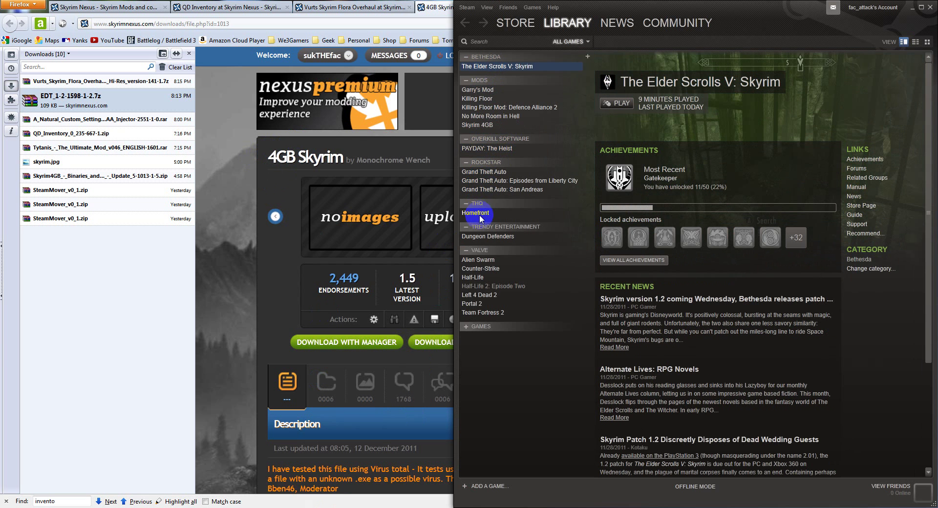
click(477, 126)
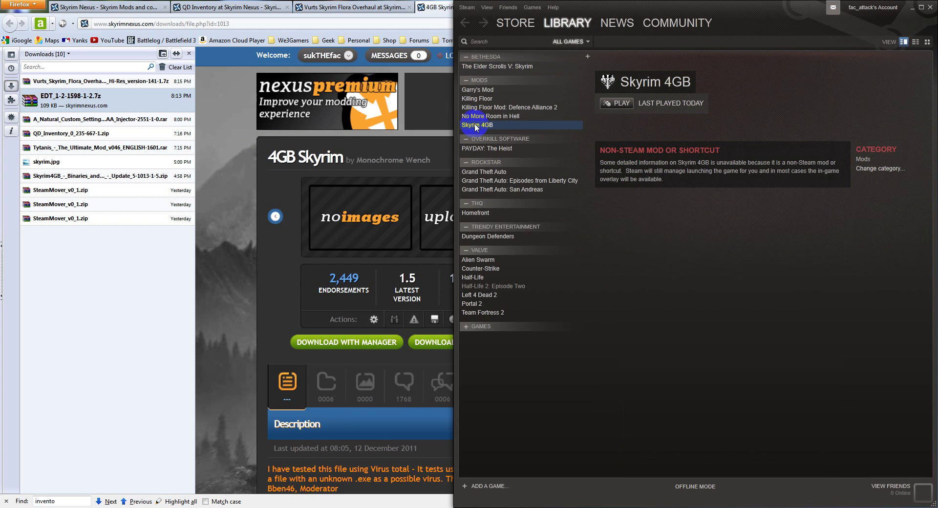
Open the Skyrim 4GB folder on the desktop, inspect its files including skyrim4gb.exe, and minimize the folder window.
key(super+d)
click(308, 462)
double_click(304, 465)
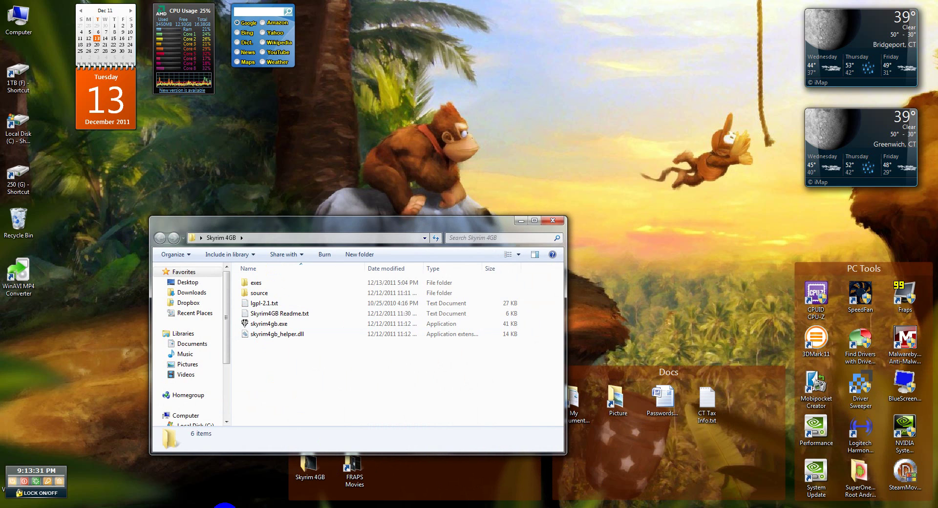
click(240, 506)
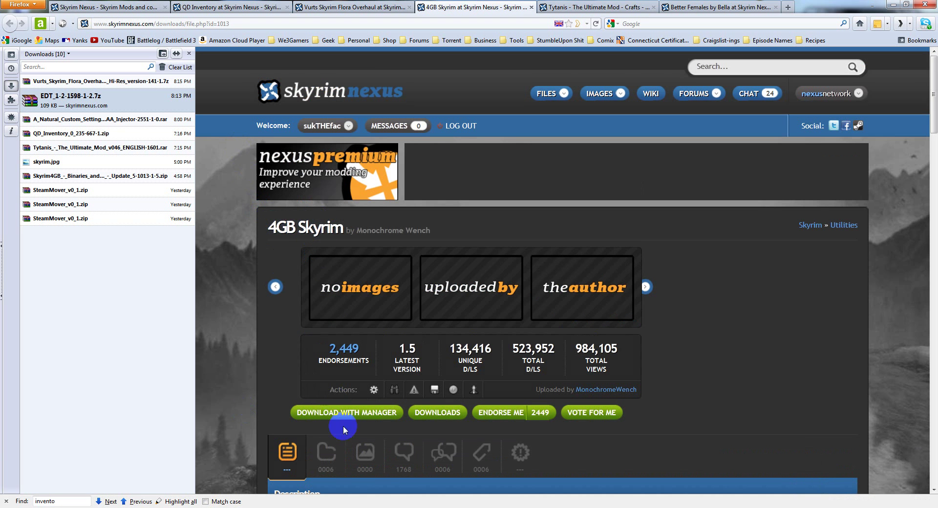
click(216, 499)
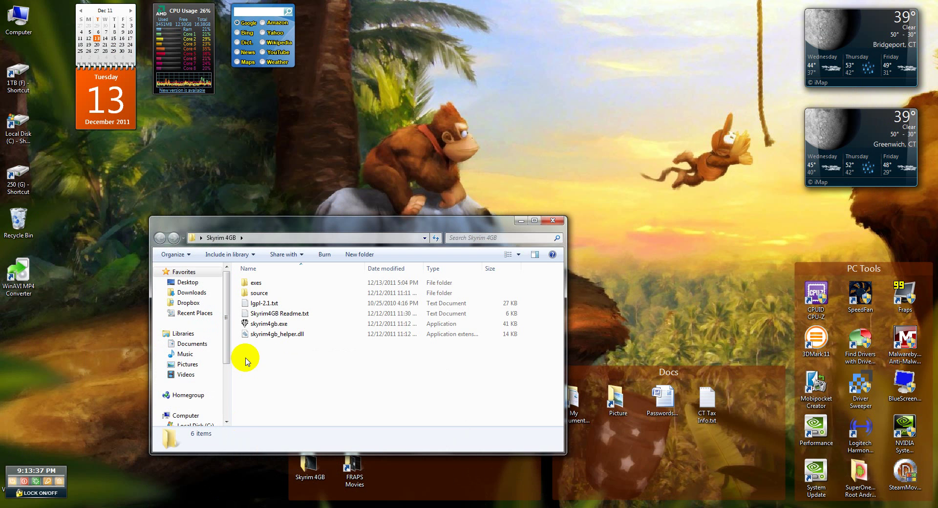
key(ctrl+a)
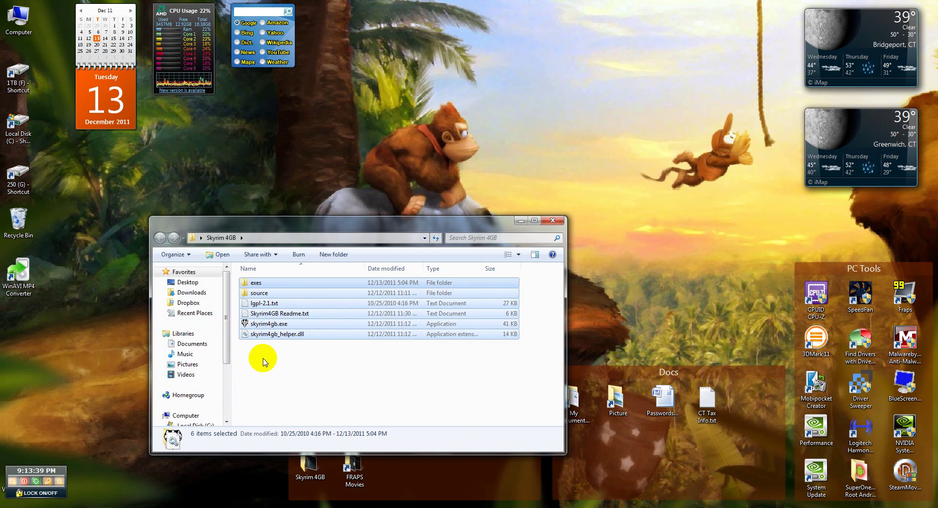
click(264, 325)
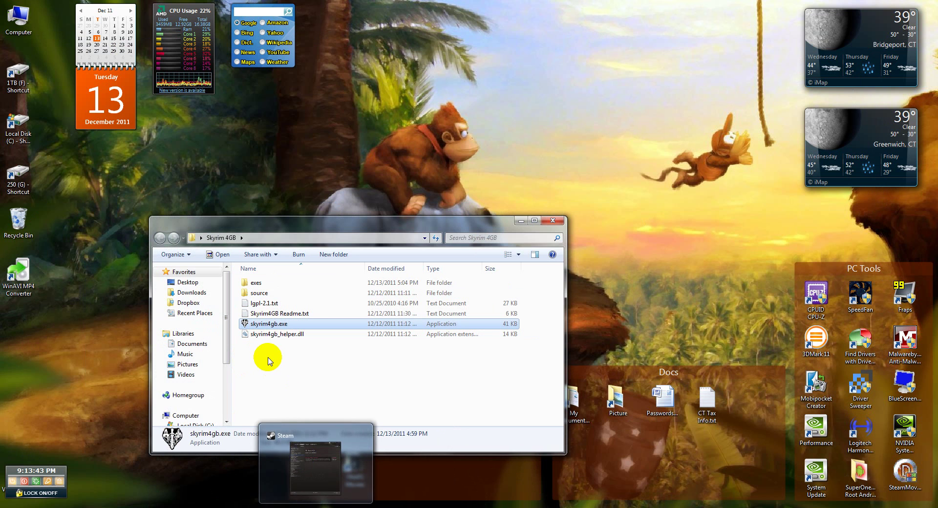
click(284, 375)
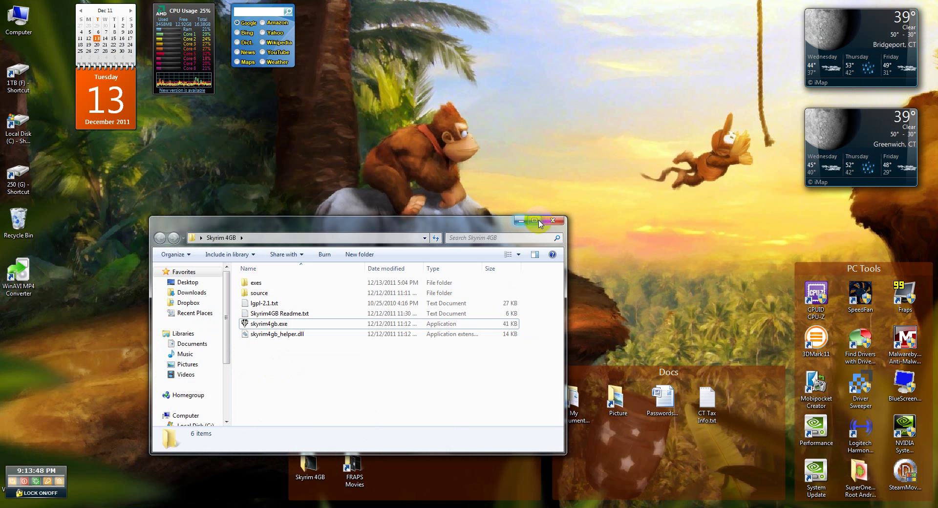
click(521, 221)
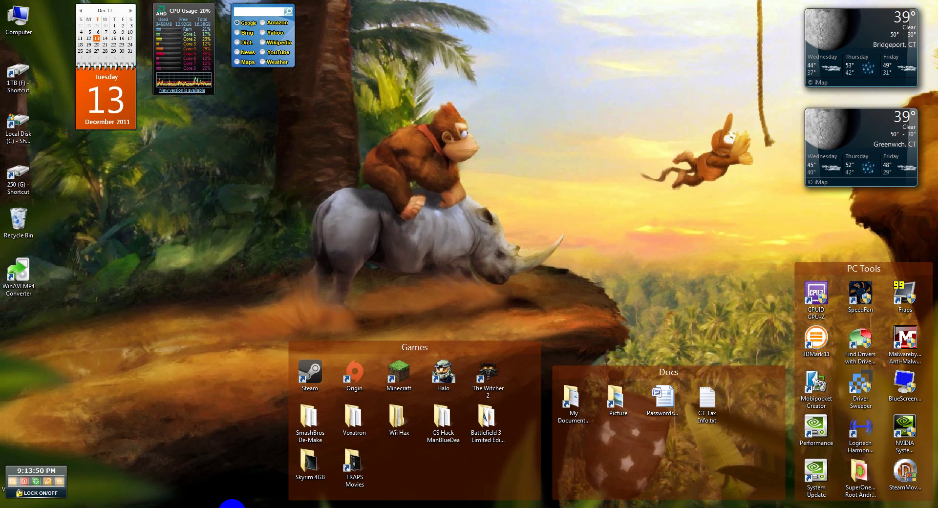
Return to Firefox and read the 4GB Skyrim description, including the notes on TESV.exe and the update details.
click(230, 507)
scroll(394, 414, down, 8)
scroll(394, 413, up, 8)
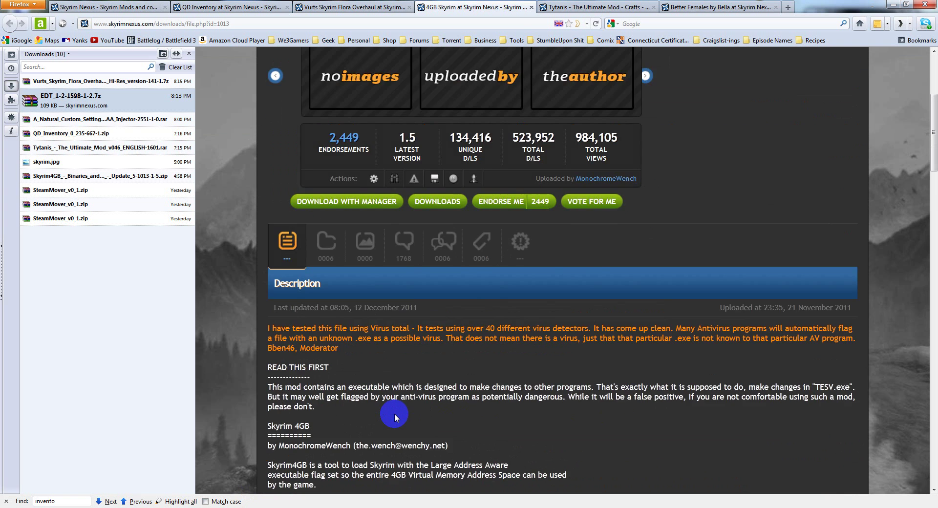
scroll(394, 413, down, 4)
scroll(394, 413, up, 4)
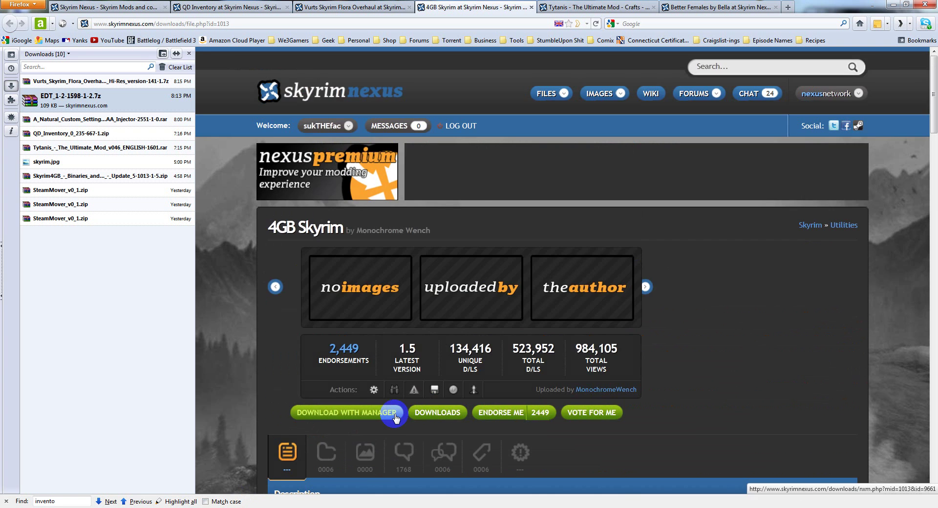
scroll(396, 417, down, 5)
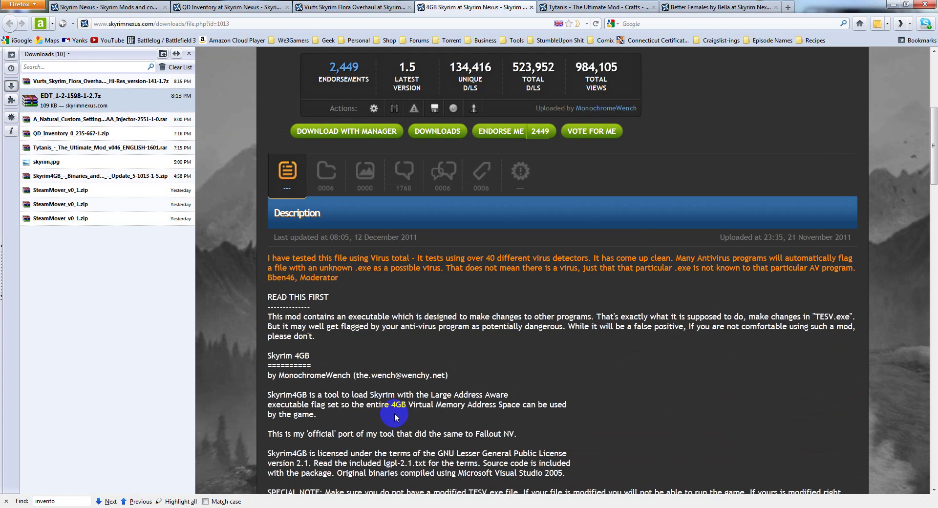
scroll(397, 414, down, 3)
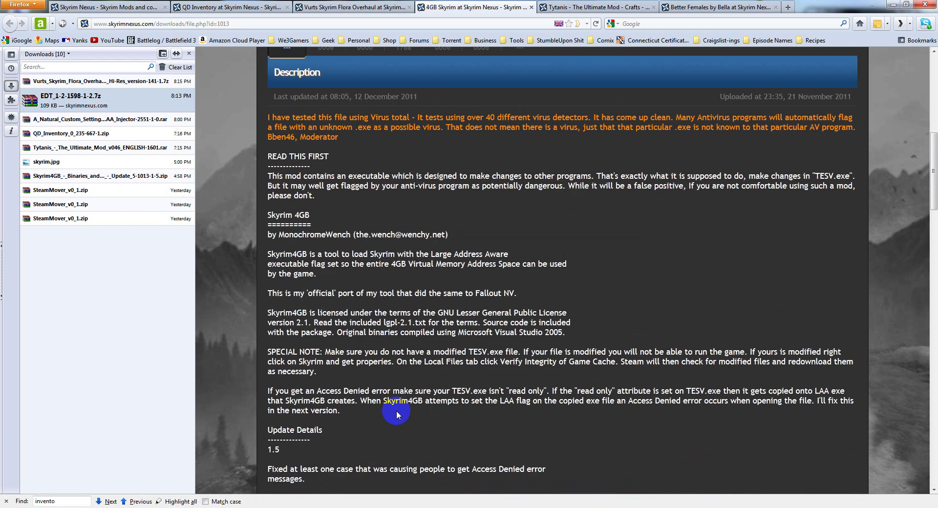
scroll(397, 414, up, 8)
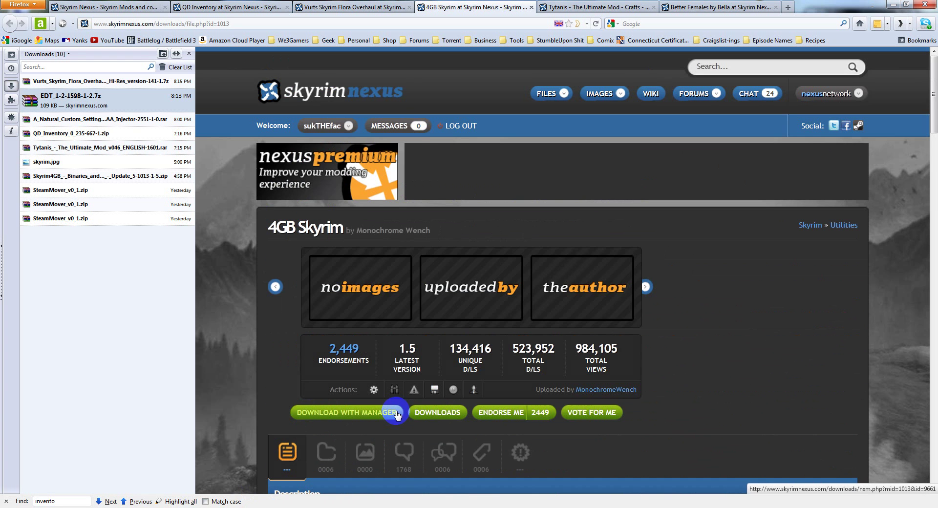
scroll(269, 380, down, 6)
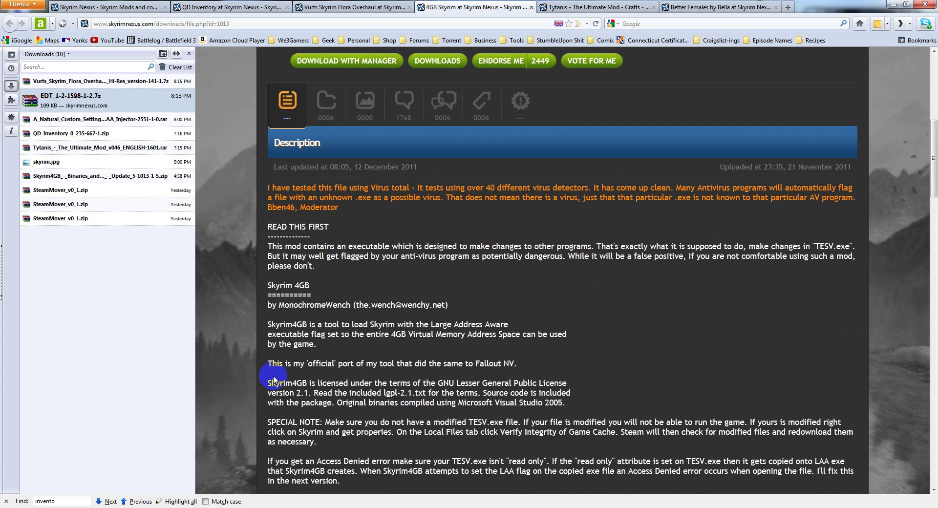
scroll(274, 380, up, 6)
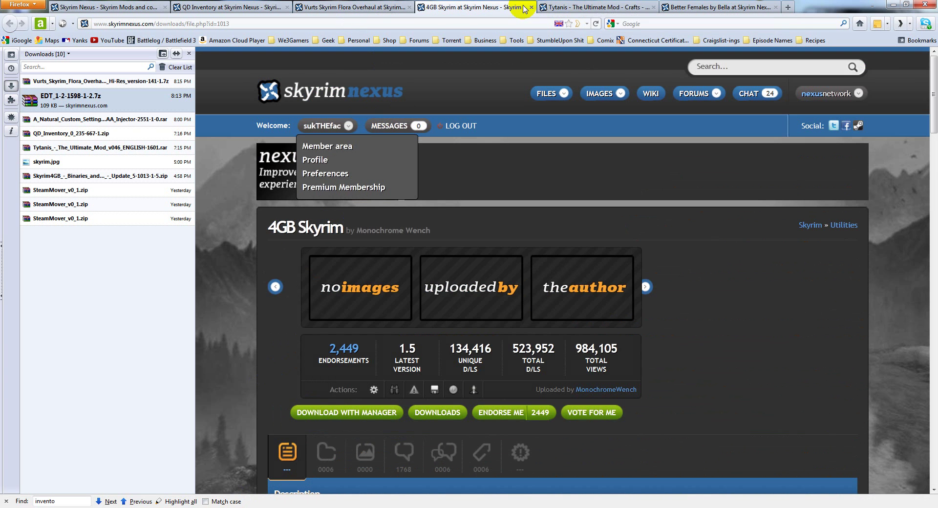
Open the Tytanis - The Ultimate Mod page and view its crafting and bow screenshots at full size.
click(573, 8)
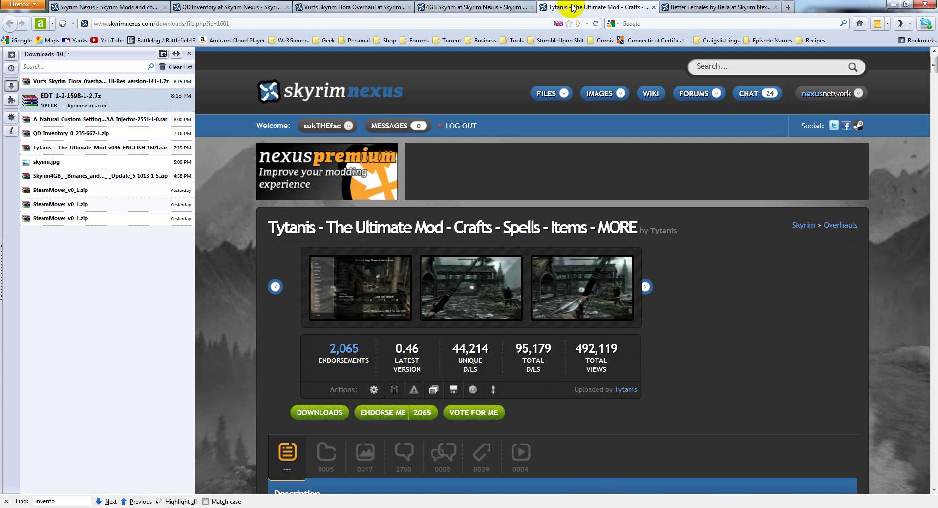
scroll(356, 173, down, 1)
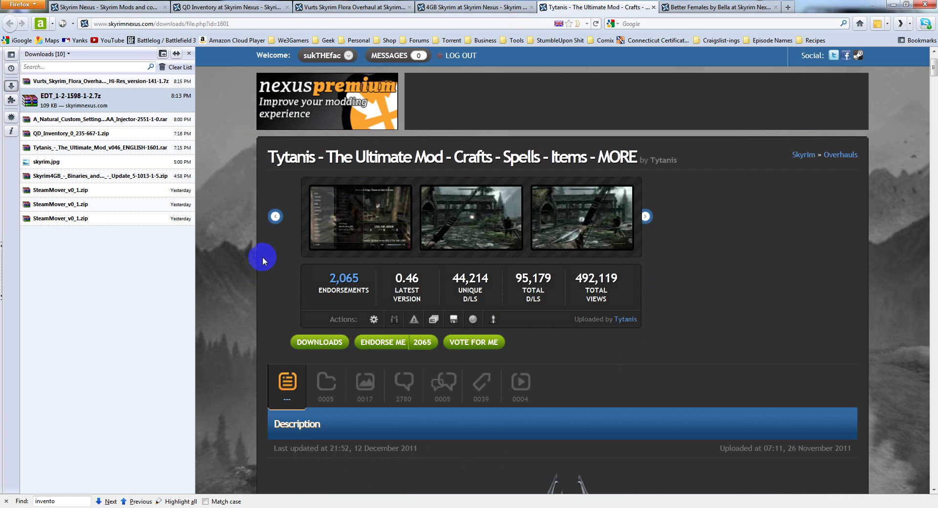
click(374, 229)
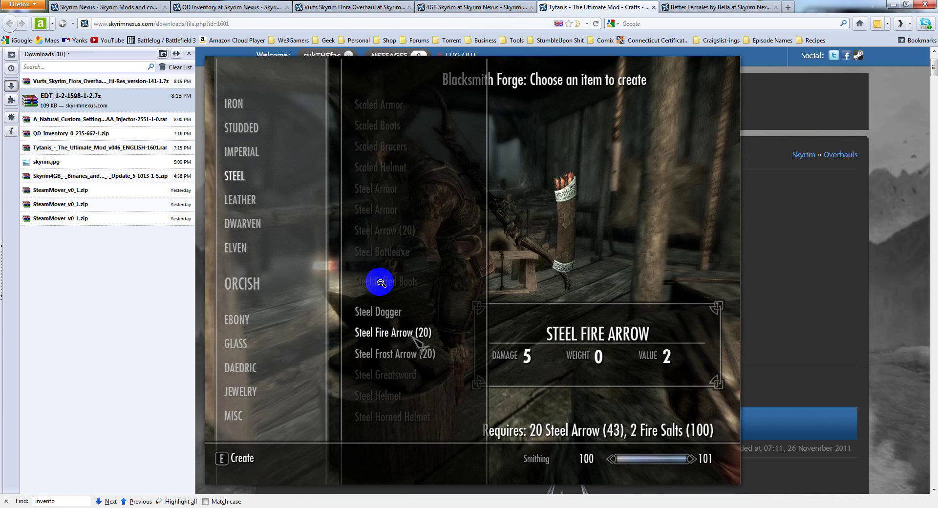
click(387, 325)
click(356, 233)
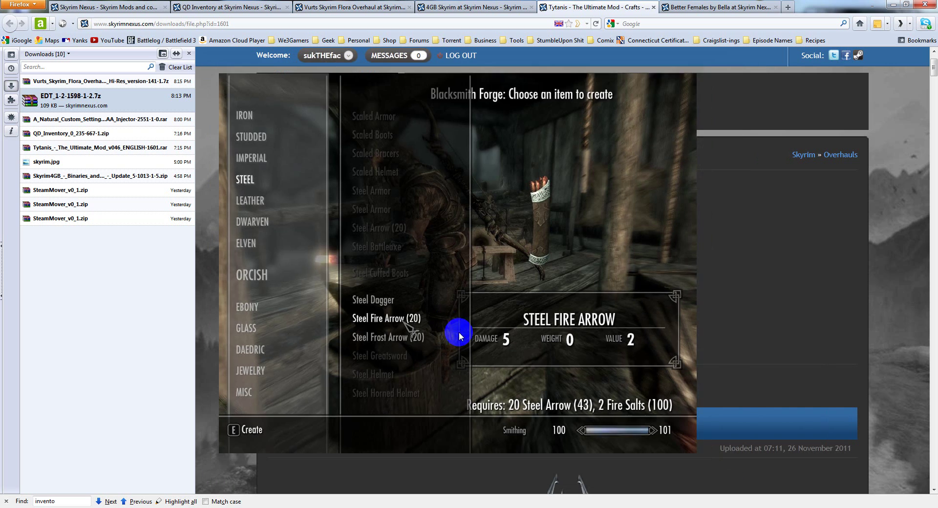
click(459, 333)
click(484, 231)
click(459, 272)
click(437, 235)
click(440, 236)
click(536, 234)
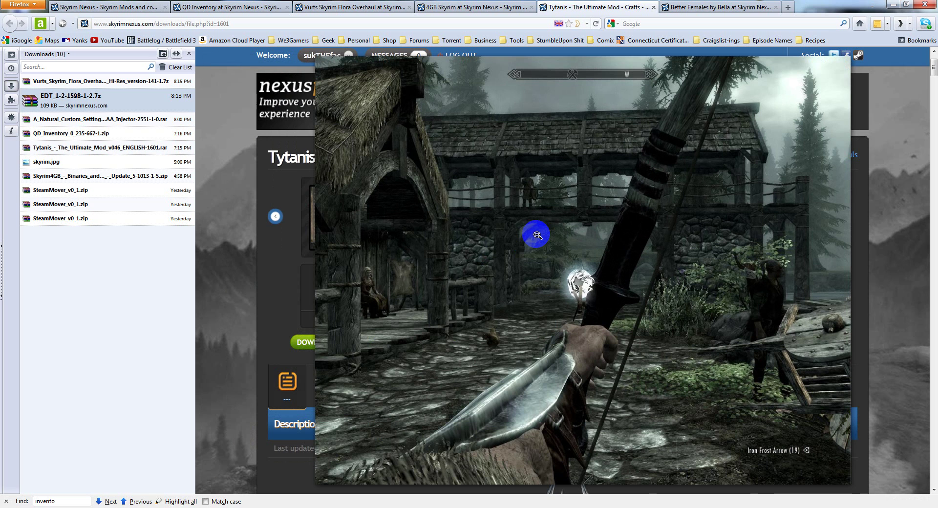
click(476, 300)
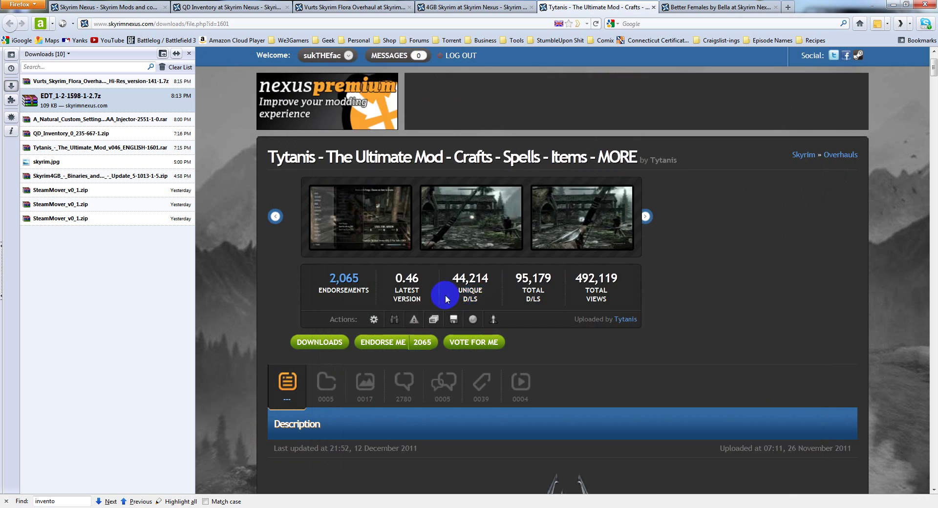
Open the Better Females by Bella page, view its three preview images enlarged, and look at the mod description.
click(678, 6)
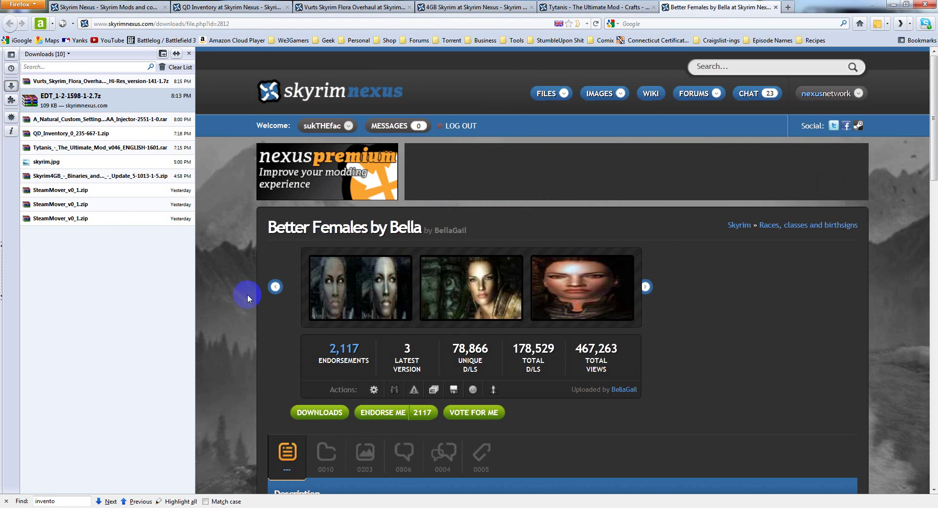
click(340, 292)
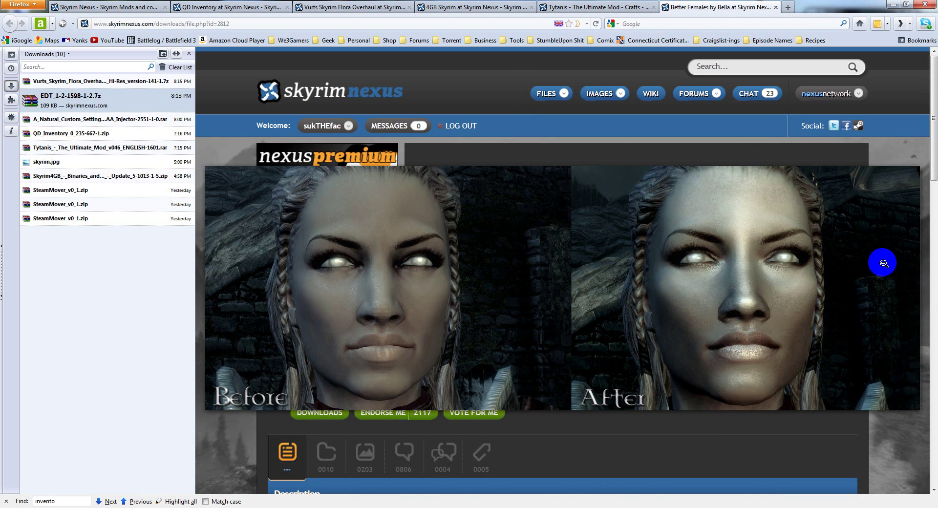
click(615, 276)
click(472, 278)
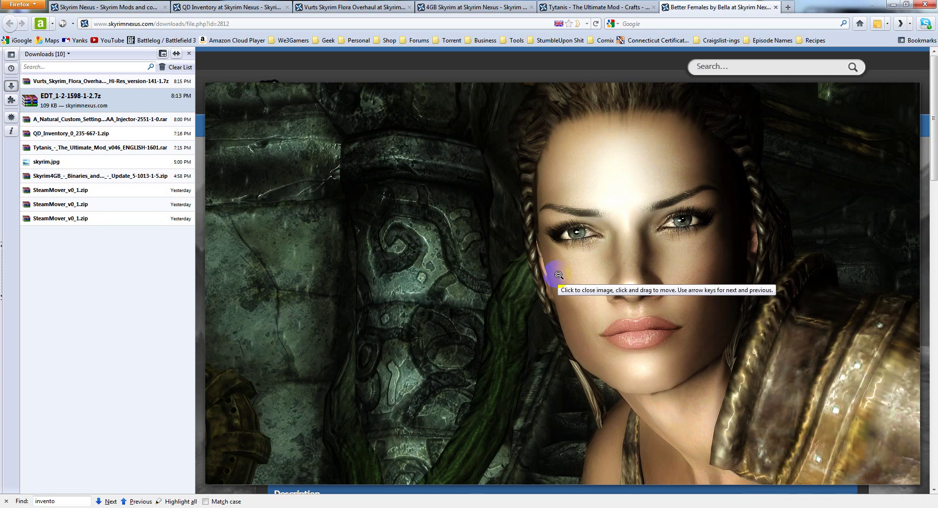
click(573, 234)
click(594, 294)
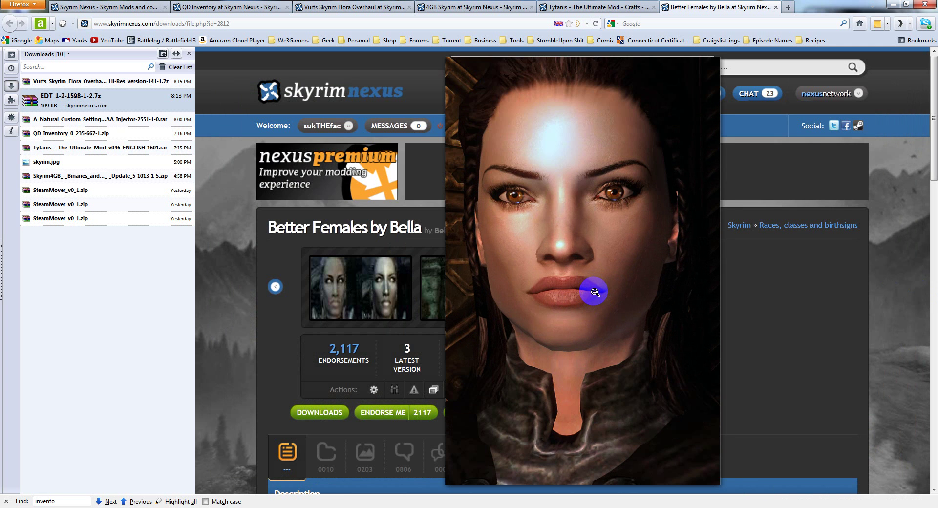
click(595, 292)
scroll(540, 305, down, 5)
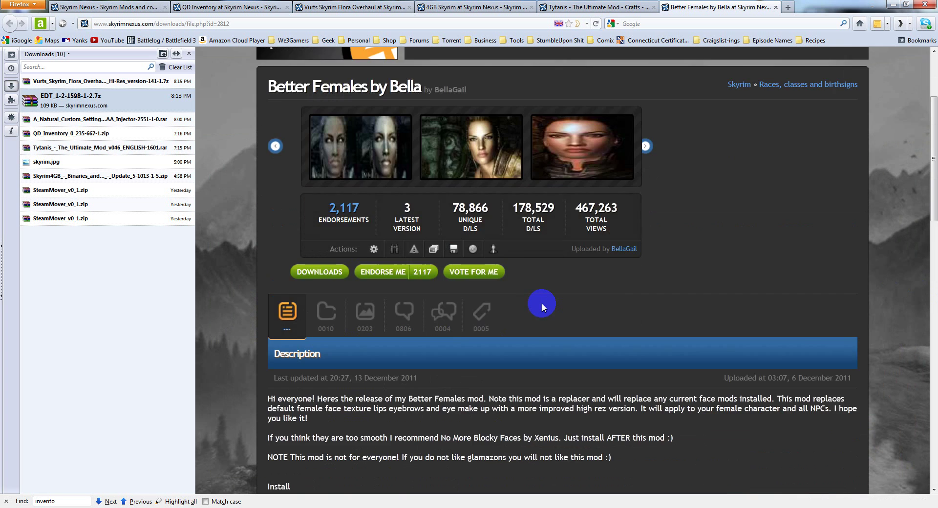
Read the Better Females by Bella description, including the install instructions, included textures and optional makeup versions.
scroll(542, 305, down, 2)
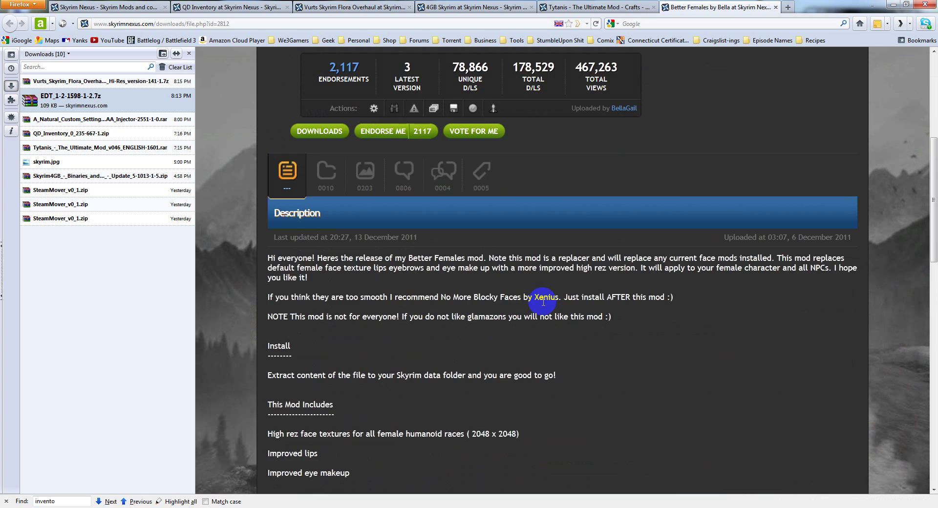
scroll(542, 301, down, 11)
scroll(543, 300, up, 4)
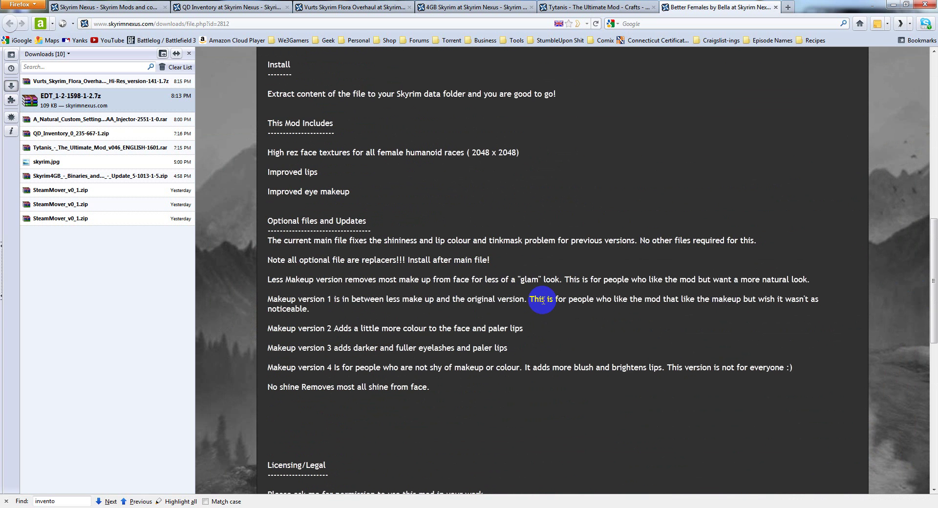
scroll(543, 300, up, 20)
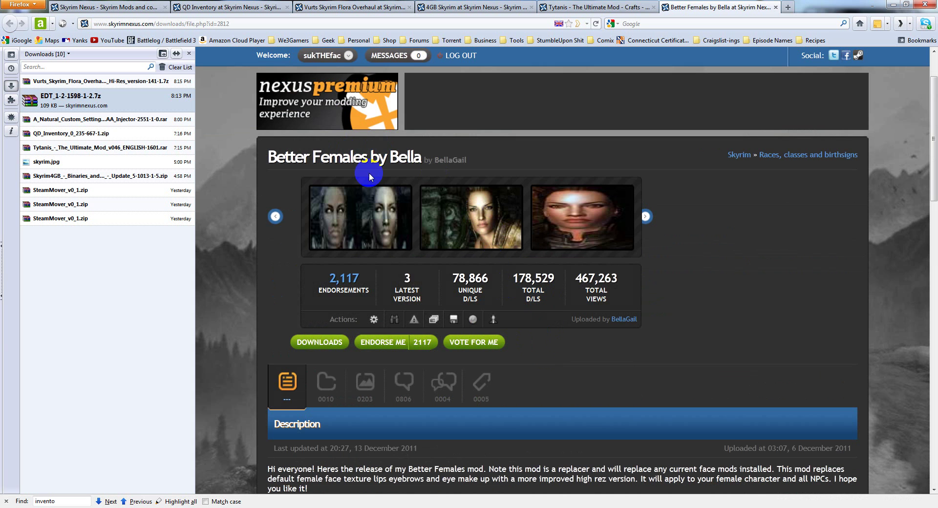
Revisit the Tytanis page, return to Better Females by Bella and review its install notes and optional files once more.
click(557, 7)
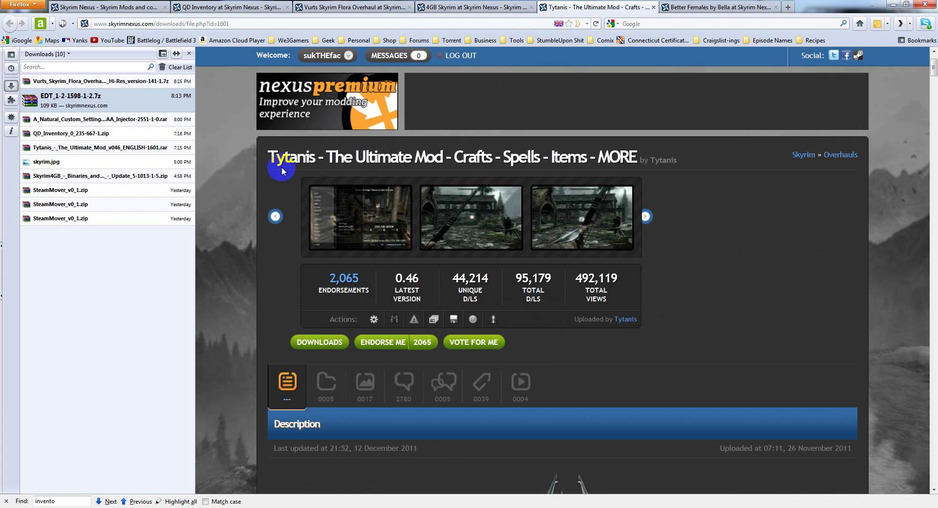
click(445, 14)
click(690, 7)
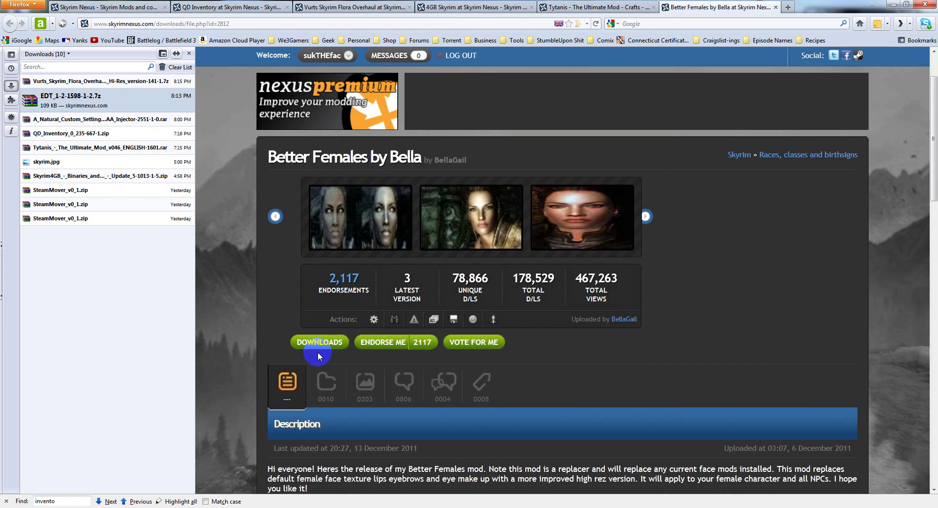
scroll(238, 335, down, 15)
scroll(238, 333, up, 8)
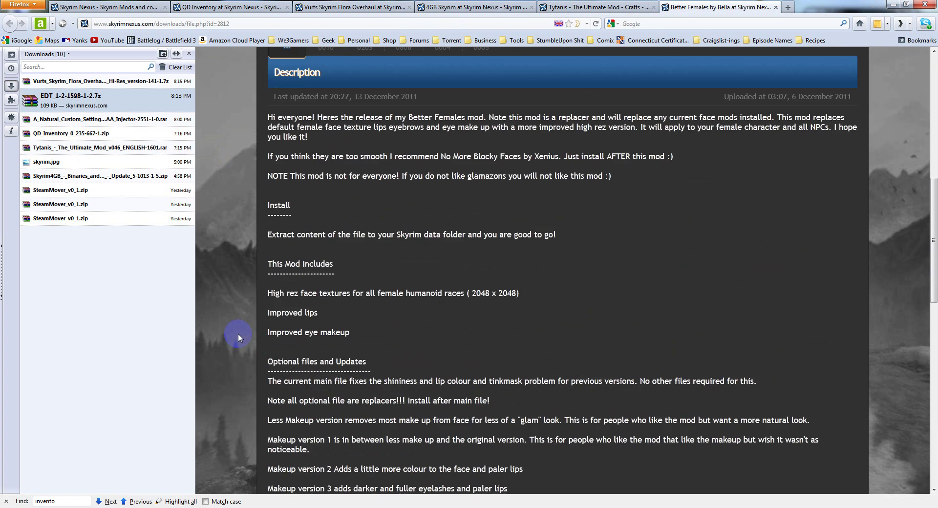
scroll(238, 333, up, 5)
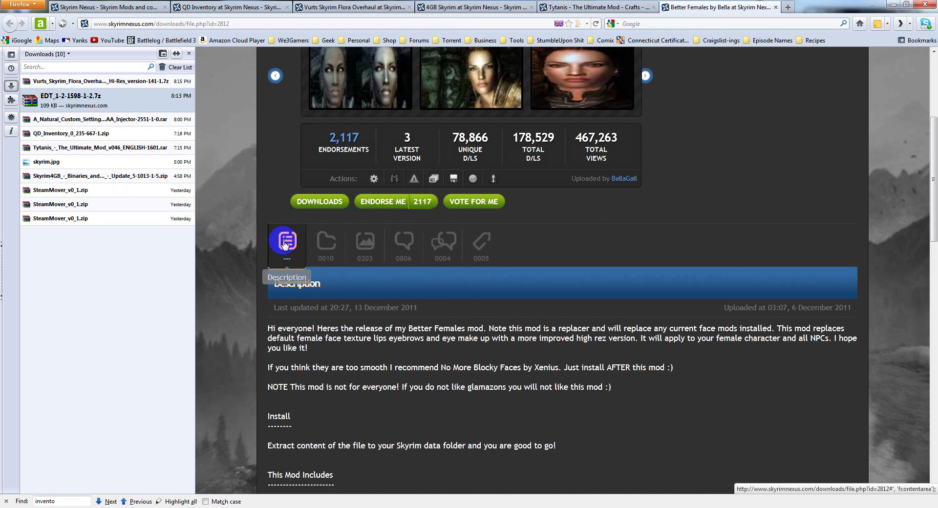
scroll(266, 297, down, 6)
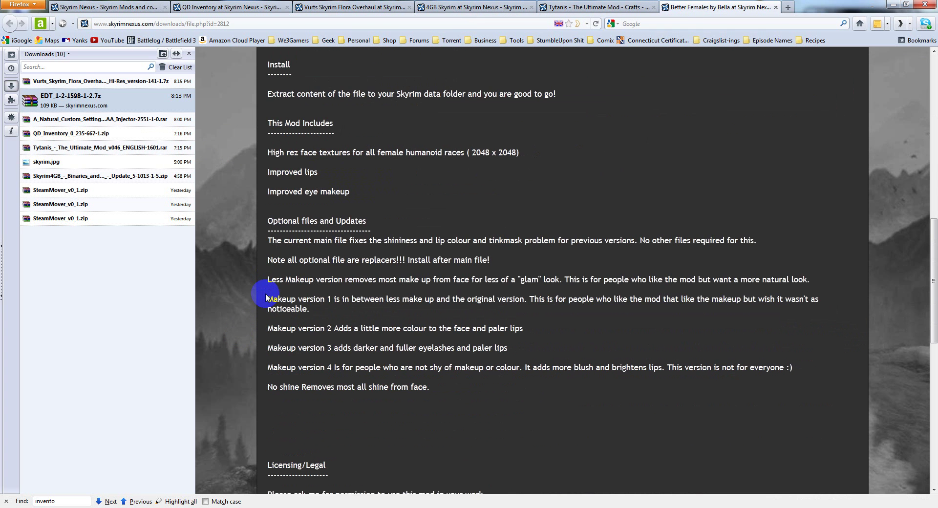
scroll(265, 297, up, 5)
scroll(266, 297, up, 1)
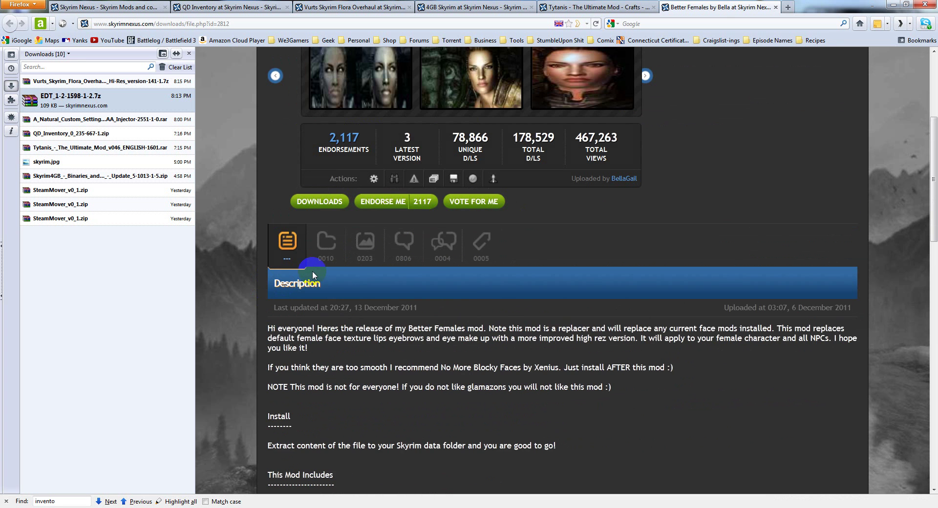
Manually download the main file Better Females by Bella Version 3, opening it with WinRAR, and close the download notice.
click(326, 239)
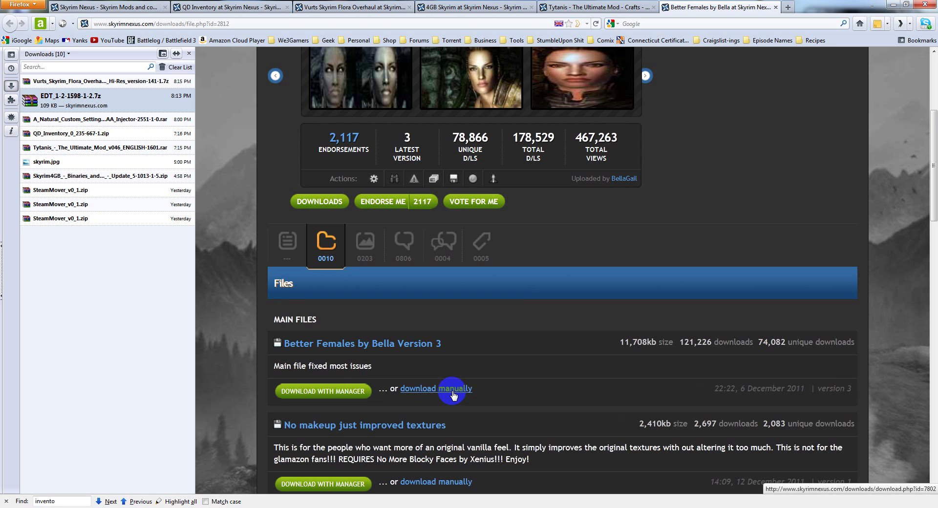
click(410, 391)
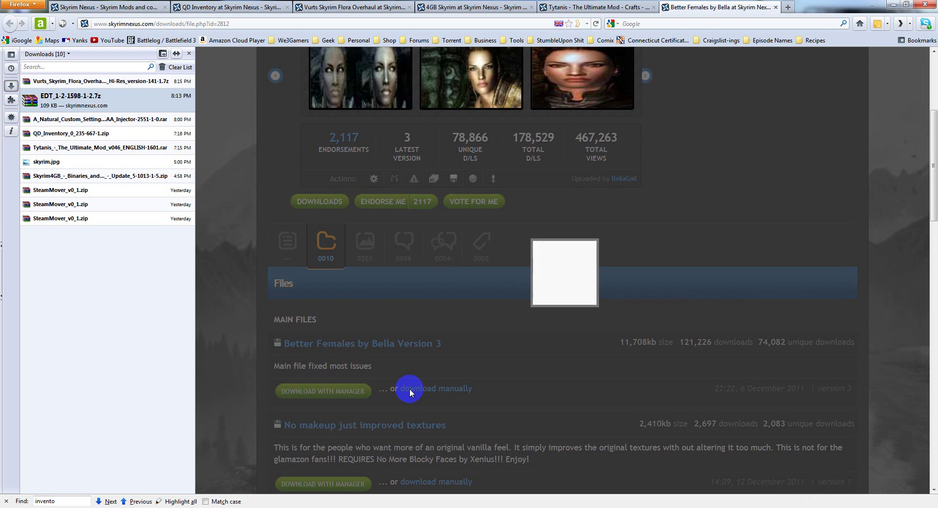
click(425, 213)
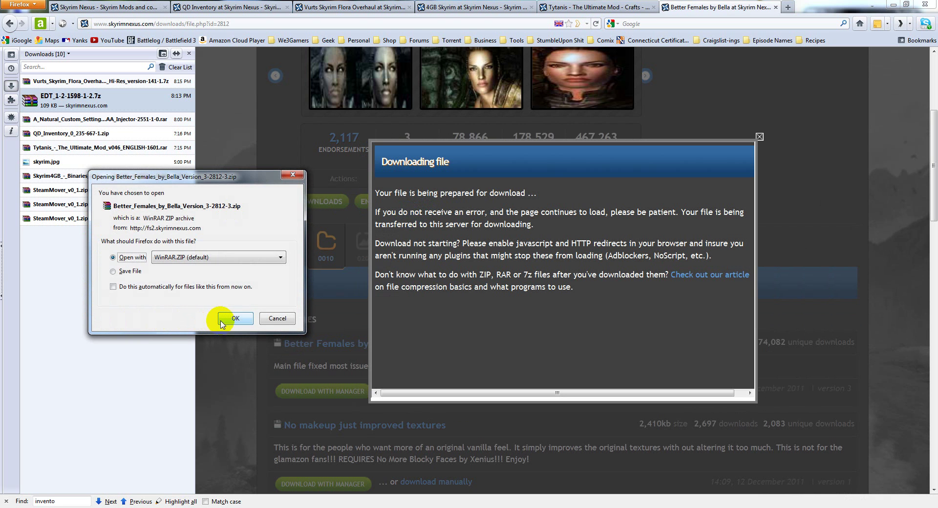
click(235, 318)
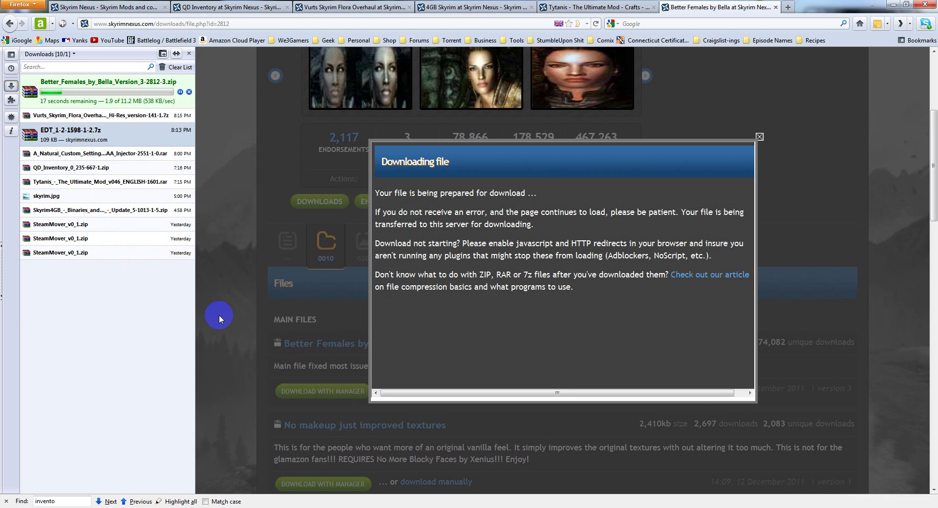
click(760, 136)
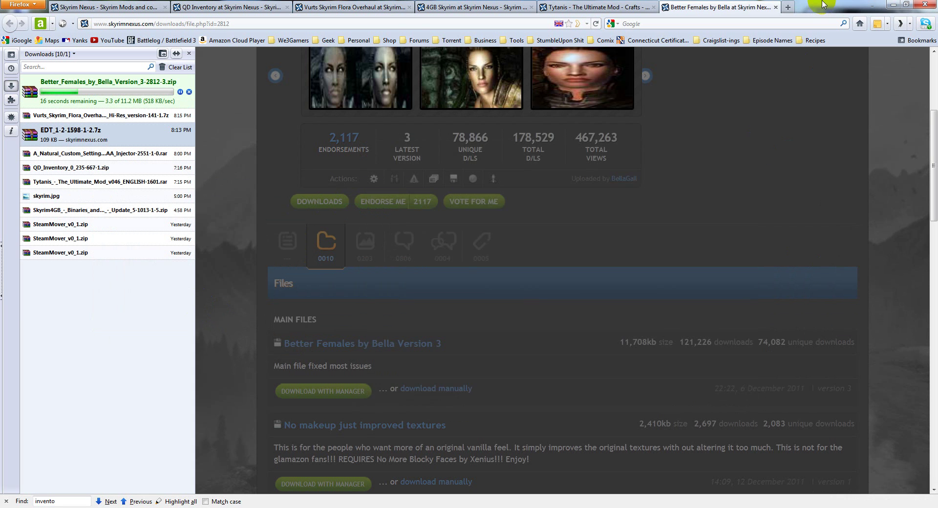
Dock the Firefox window to the right half of the screen and open Program Files (x86) on Local Disk (C:).
drag(824, 4, 937, 14)
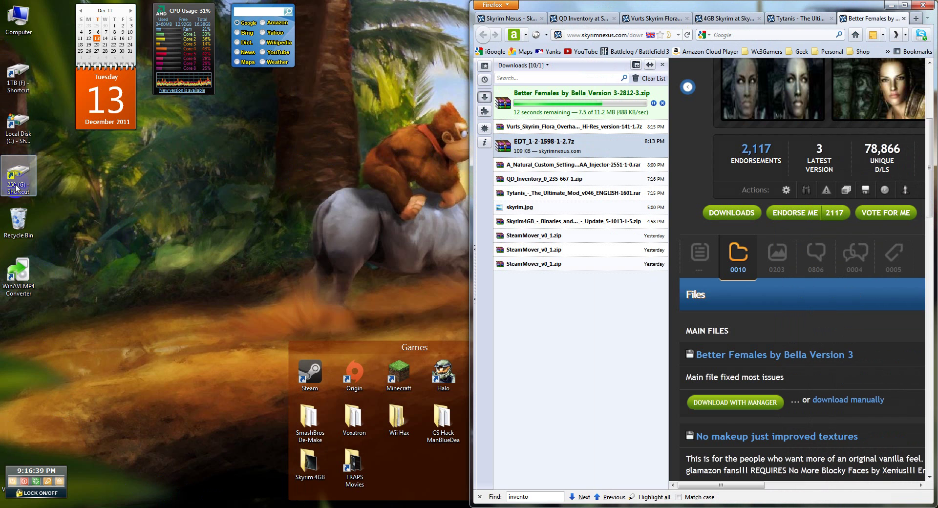
double_click(18, 126)
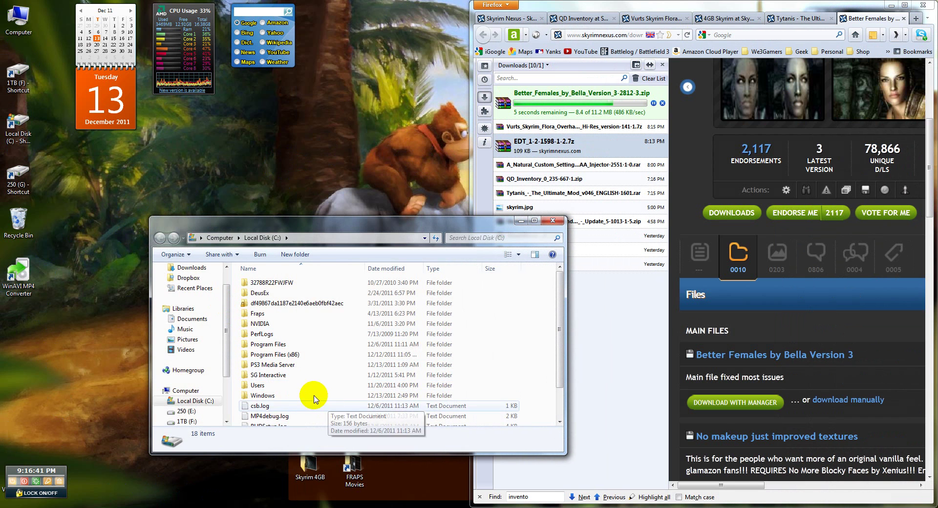
click(299, 323)
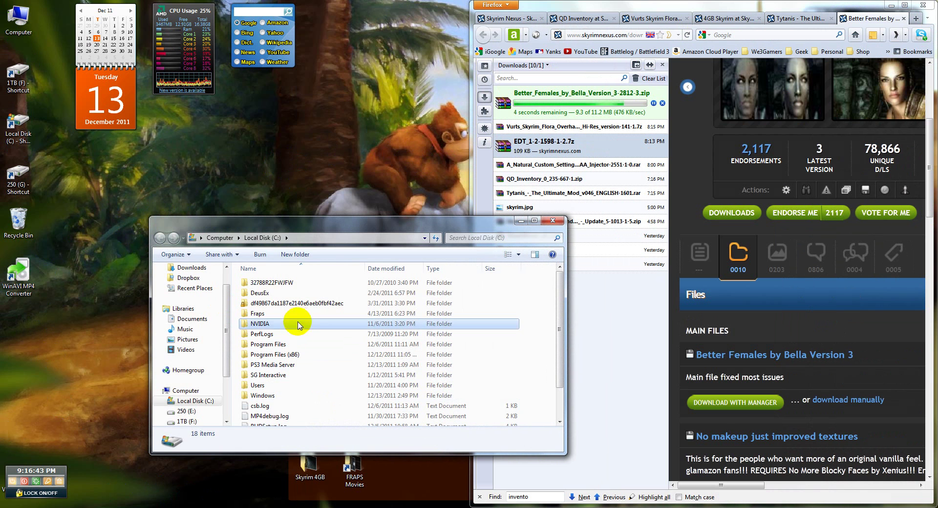
double_click(286, 356)
scroll(286, 356, down, 5)
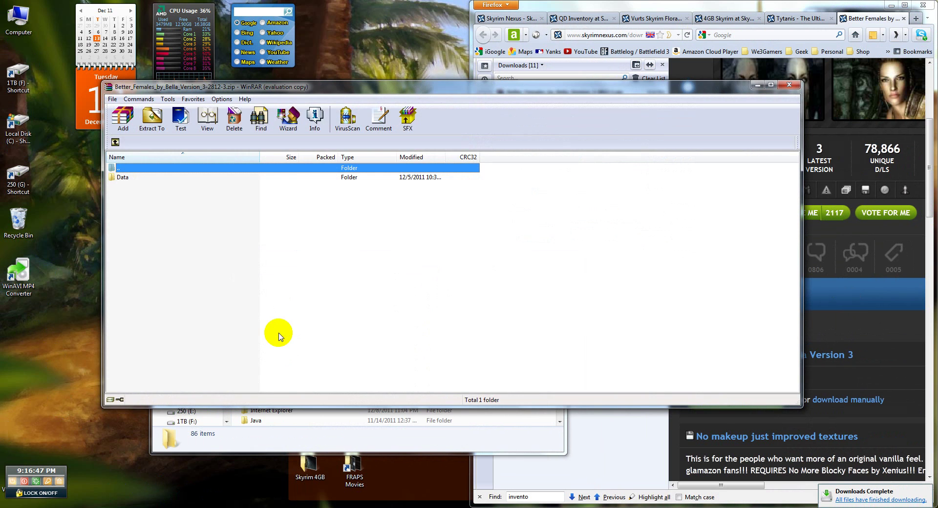
Dismiss the WinRAR license notice and close the Better Females by Bella archive window.
click(256, 421)
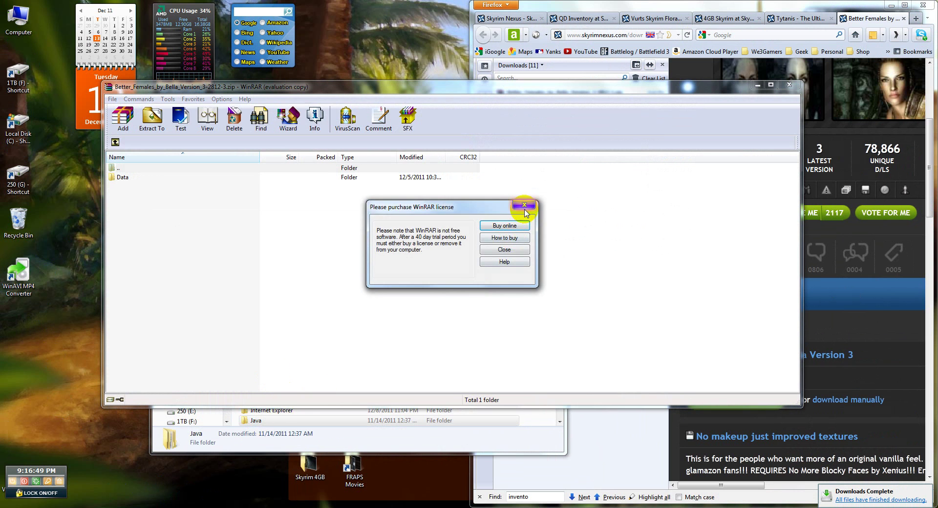
click(524, 208)
key(Escape)
Open the Skyrim Data folder under Steam\steamapps\common\skyrim in Program Files (x86).
scroll(264, 349, down, 4)
scroll(274, 357, down, 8)
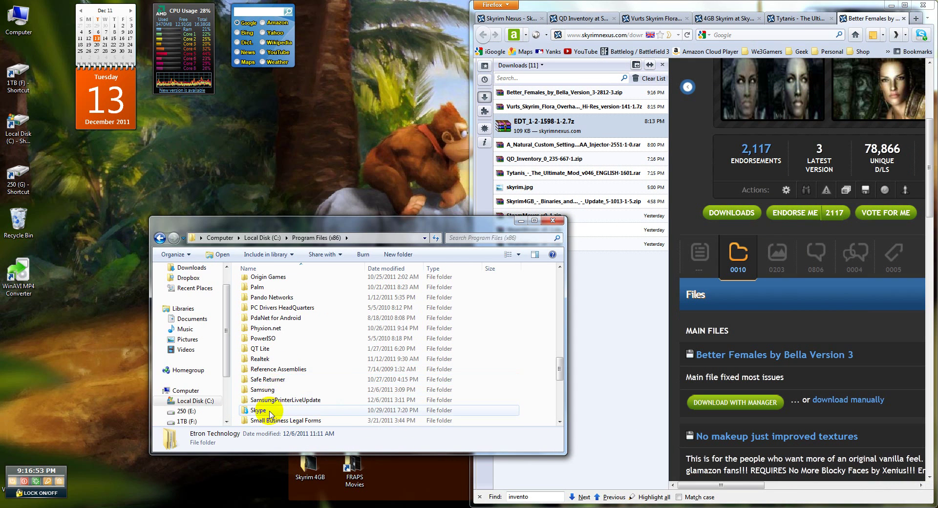
scroll(271, 411, down, 2)
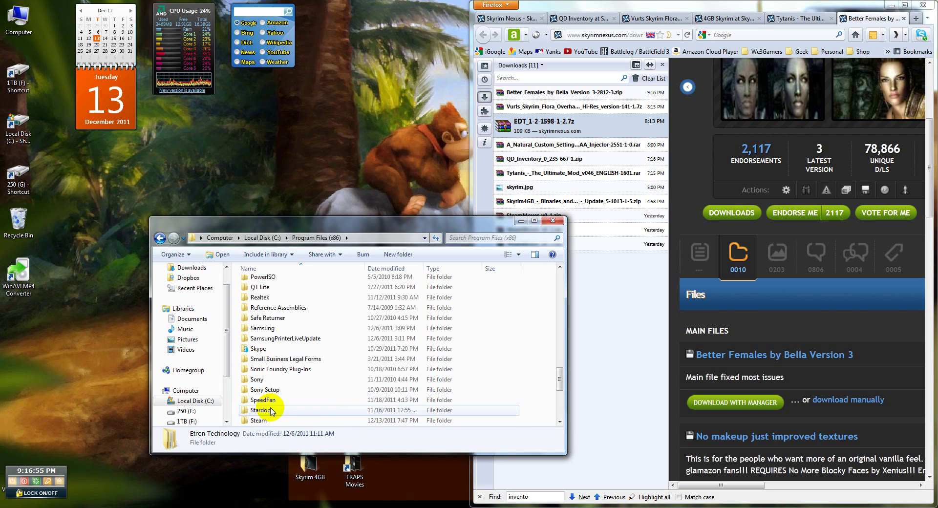
double_click(266, 419)
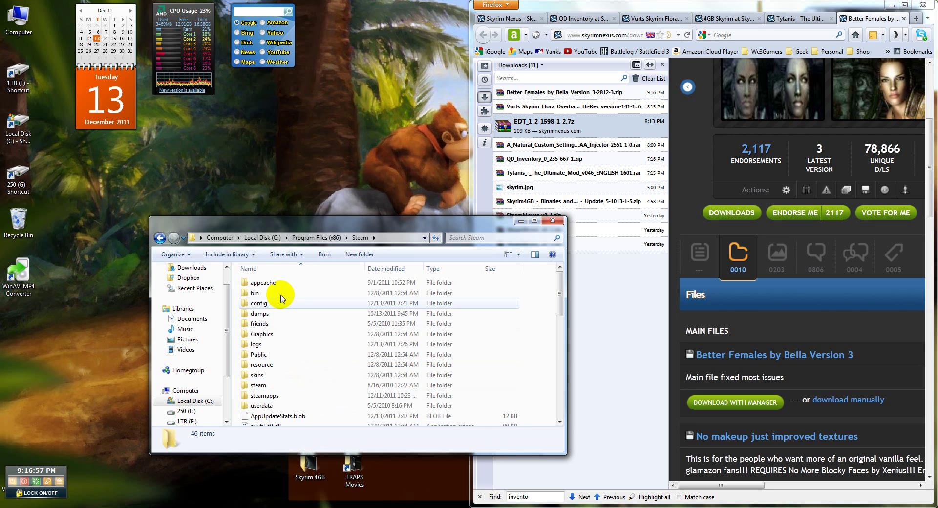
double_click(282, 396)
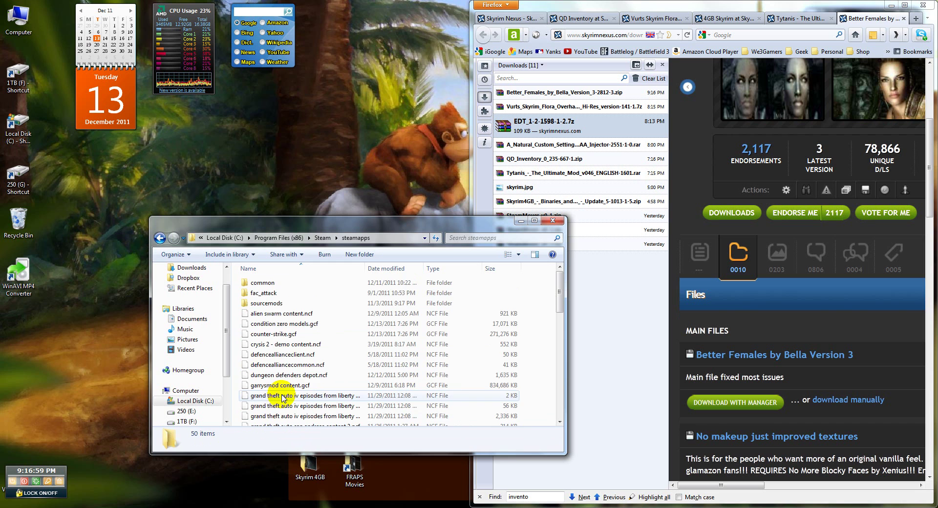
double_click(280, 284)
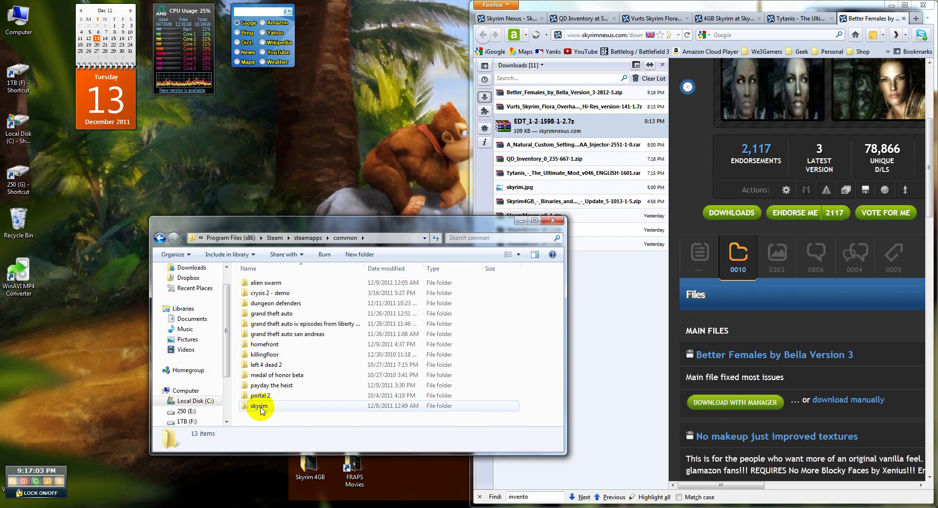
double_click(260, 406)
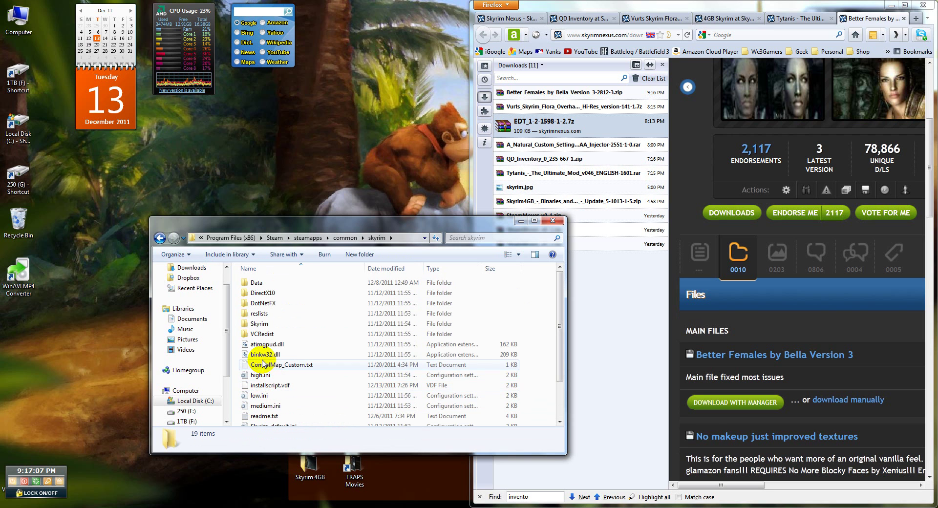
double_click(269, 285)
Show the Data folder's full path and point out its Strings and Video subfolders.
click(367, 238)
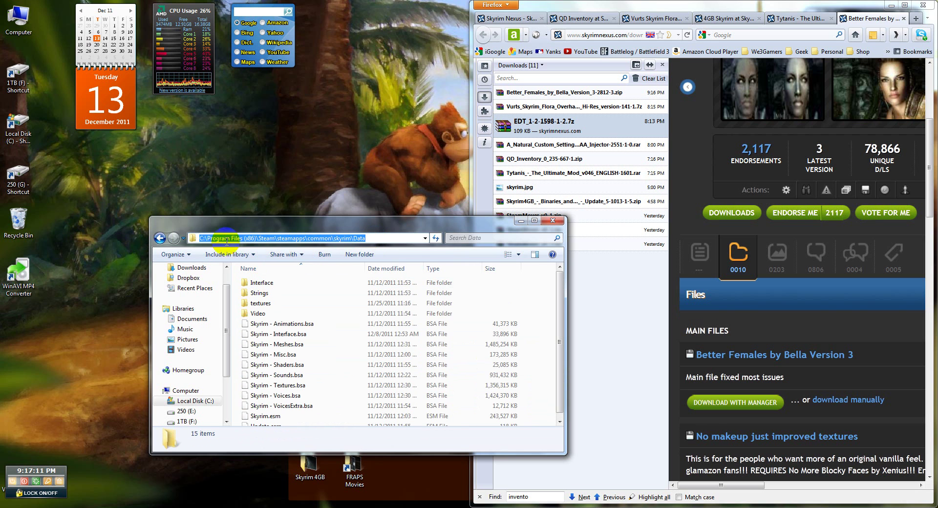
click(212, 238)
drag(201, 239, 383, 239)
click(390, 240)
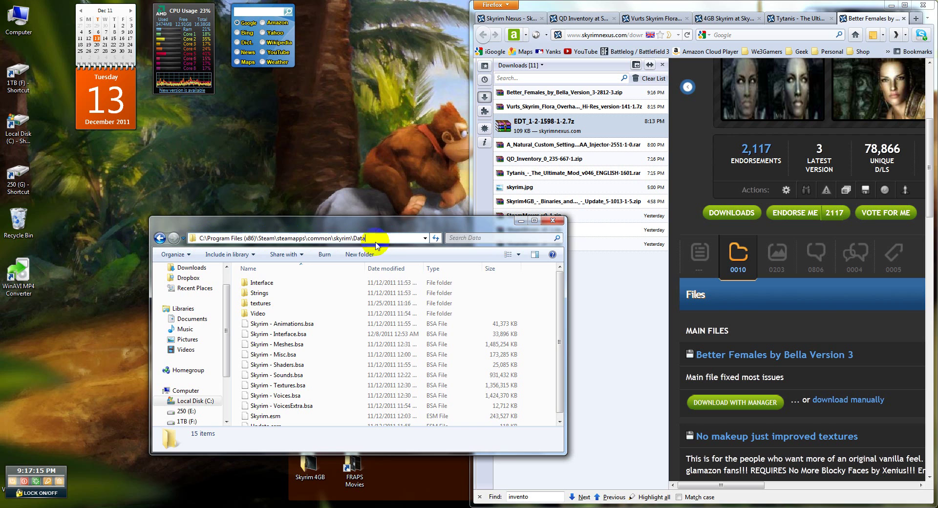
click(255, 313)
click(267, 295)
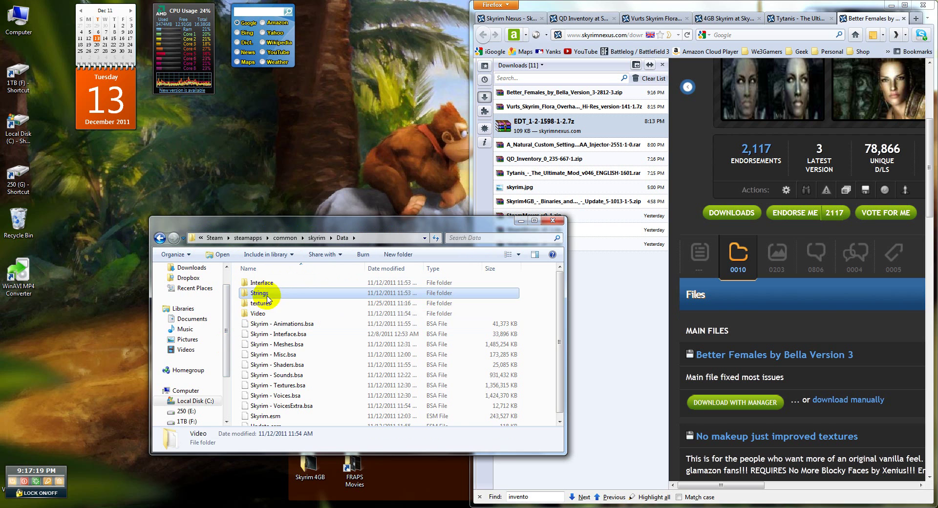
click(232, 314)
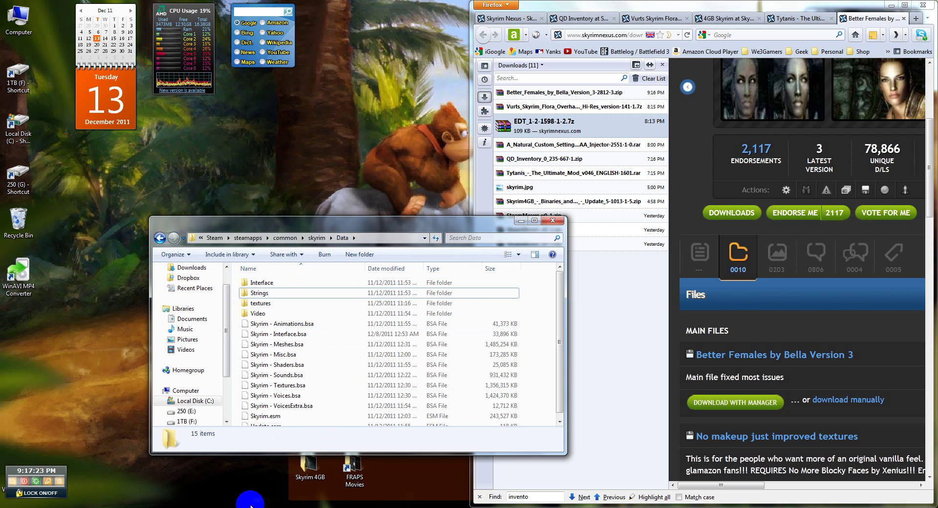
Dock the Data folder window to the left half of the screen and open the downloaded QD_Inventory_0_235-667-1.zip archive.
drag(263, 221, 3, 187)
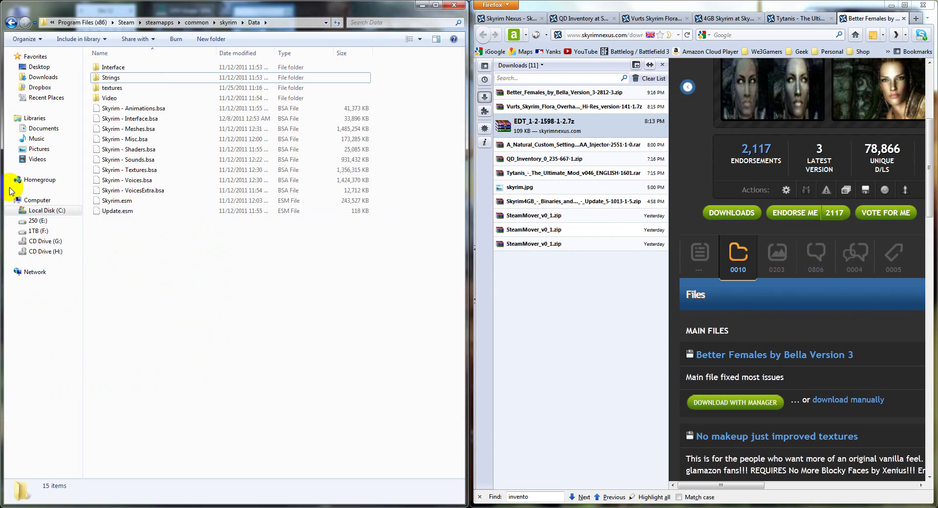
click(518, 95)
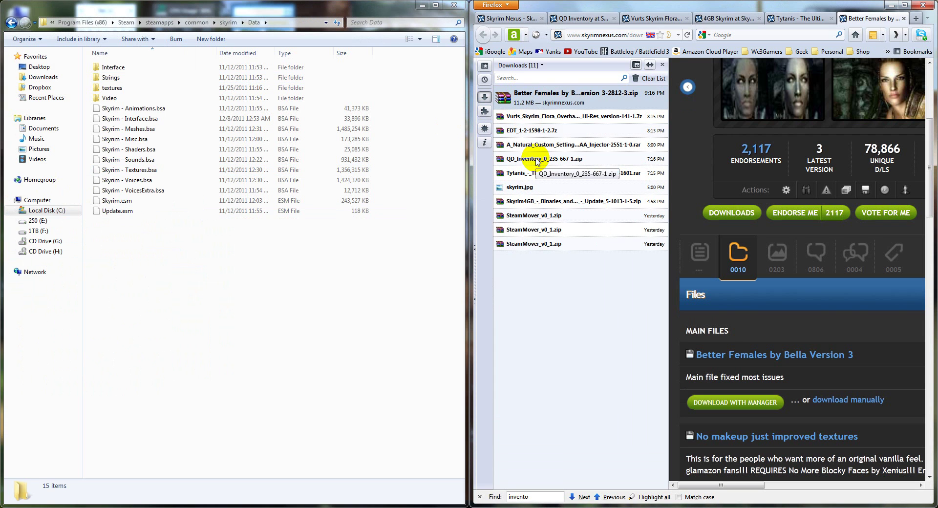
click(539, 174)
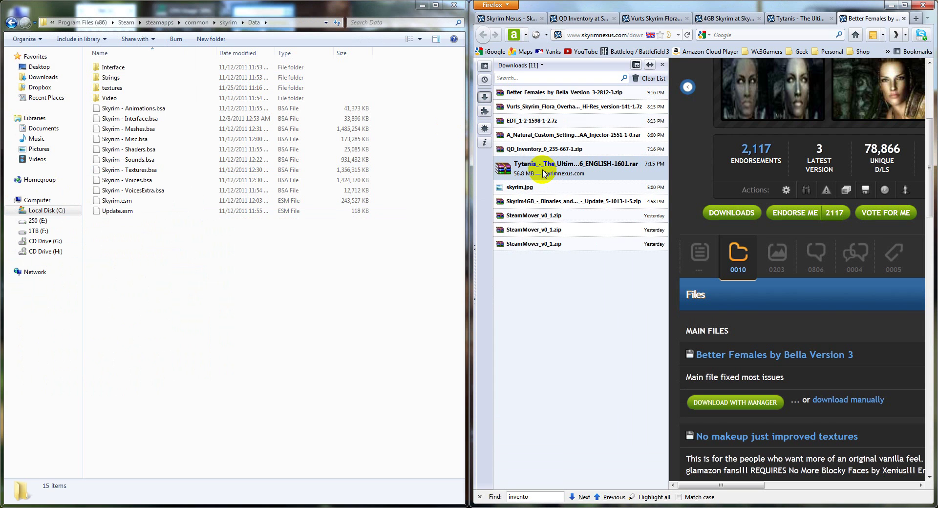
click(542, 151)
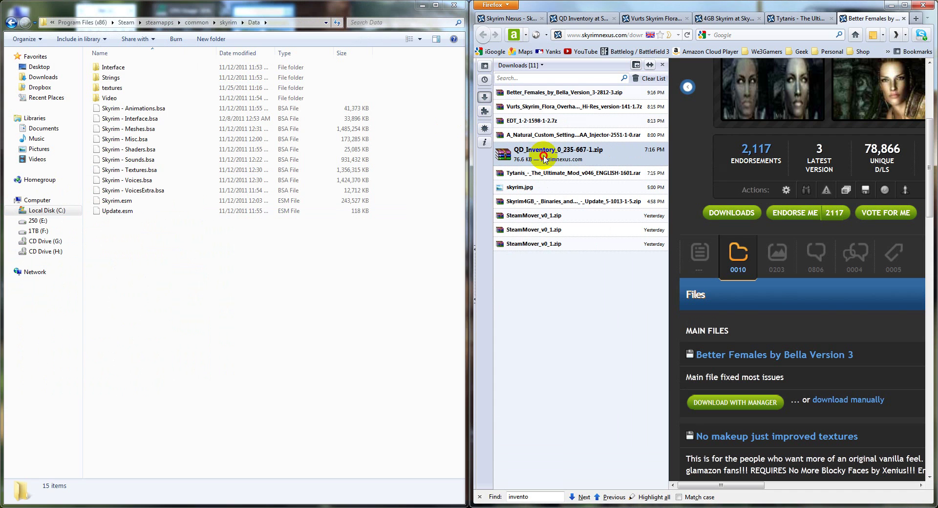
double_click(544, 159)
Dismiss the WinRAR license notice, move the QD Inventory archive window beside the Data folder and select its Interface folder.
drag(408, 88, 934, 123)
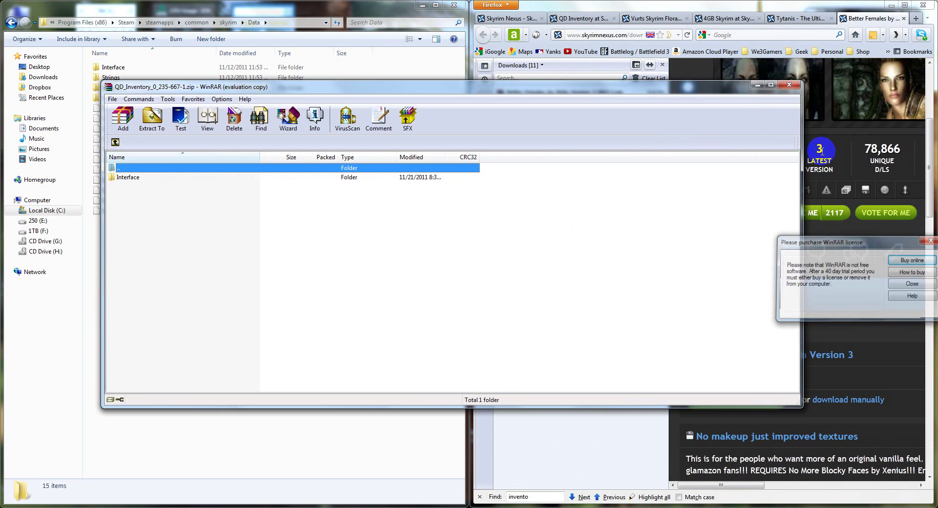
click(913, 284)
drag(281, 84, 681, 141)
click(557, 236)
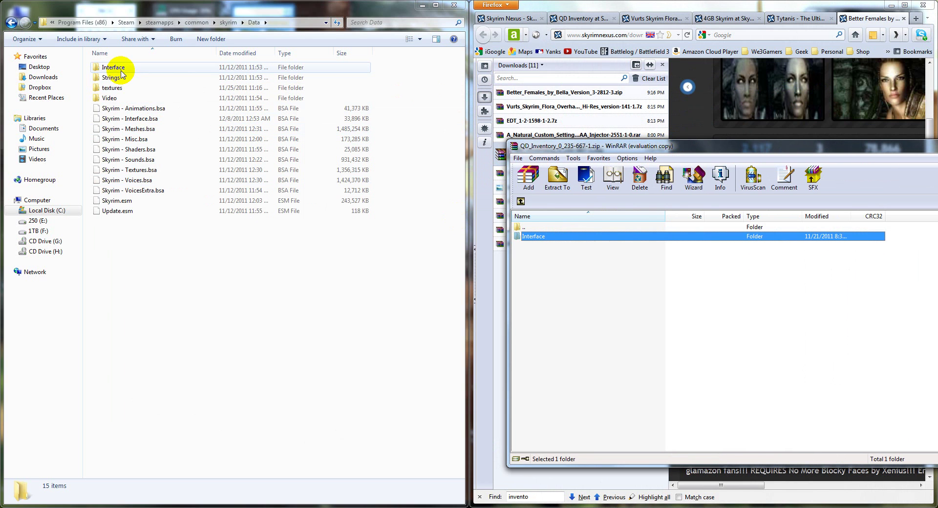
Inspect the contents of the Interface folder inside the QD Inventory archive and return to the archive's root.
click(252, 22)
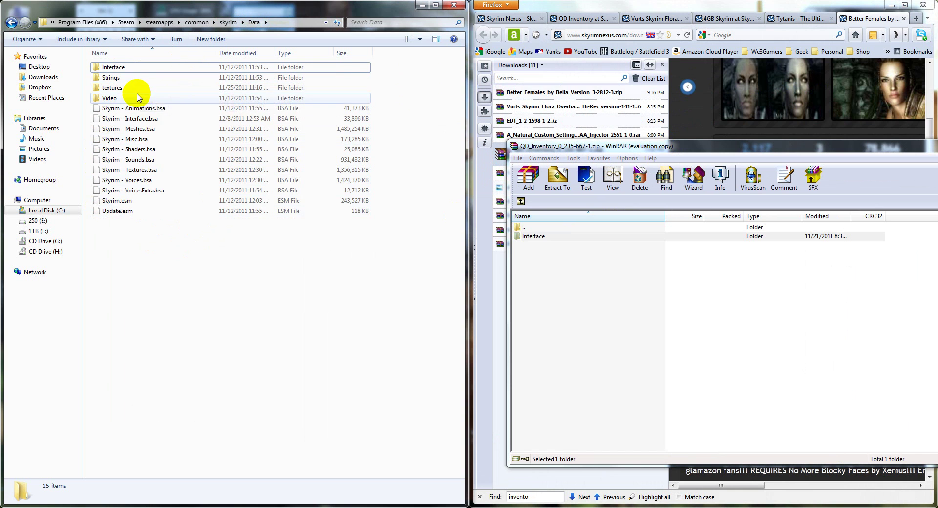
click(537, 236)
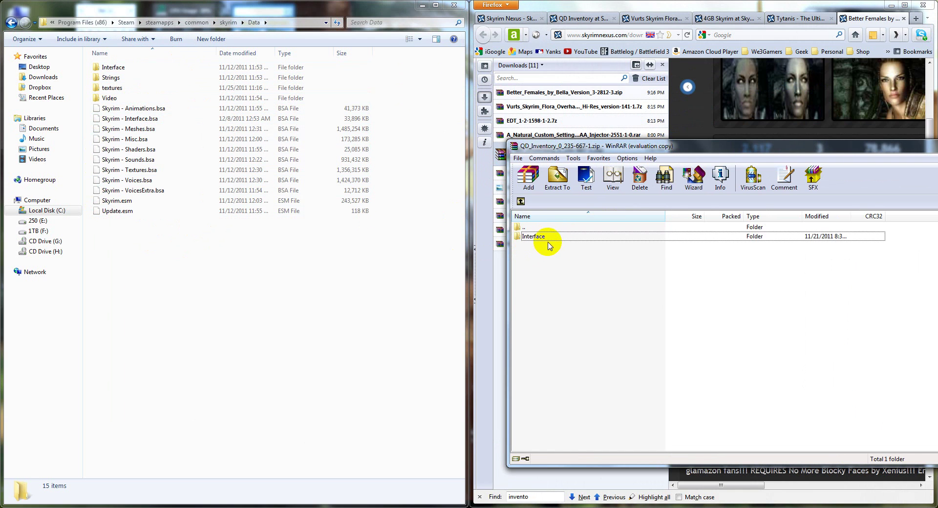
double_click(541, 236)
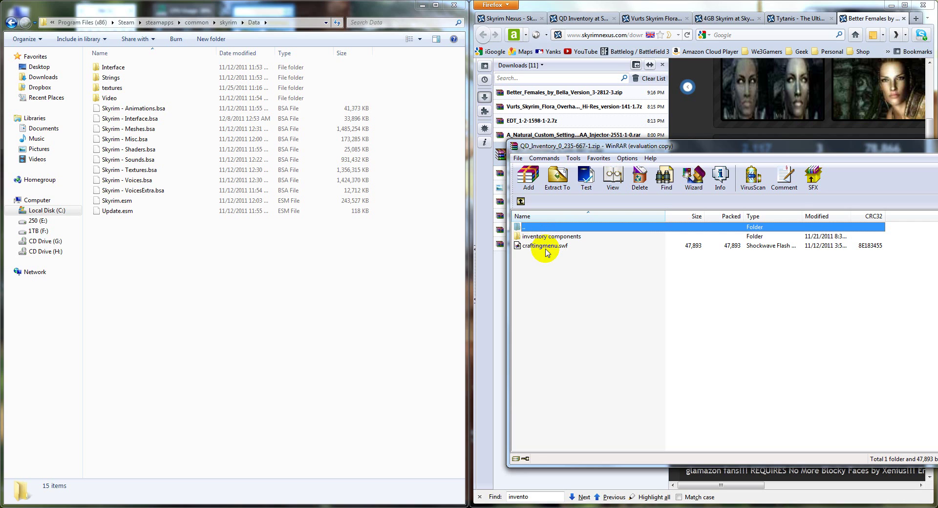
click(521, 202)
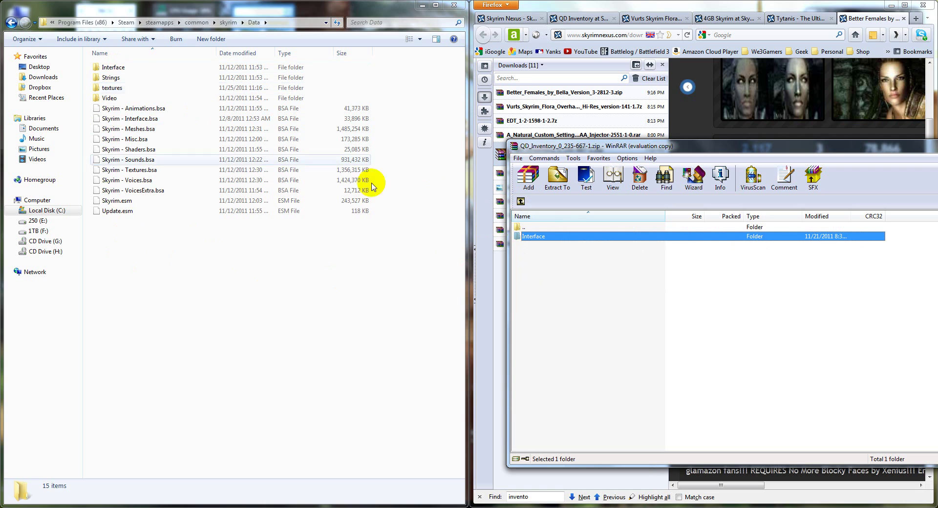
Copy the inventory components folder and craftingmenu.swf from the archive's Interface folder into Skyrim's Data\Interface folder.
double_click(113, 68)
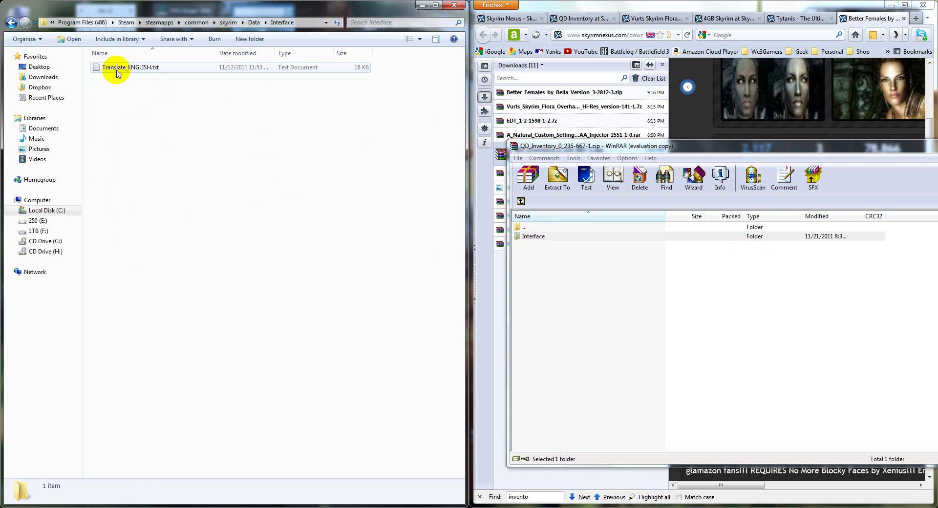
click(562, 284)
click(530, 238)
double_click(533, 238)
drag(549, 279, 209, 236)
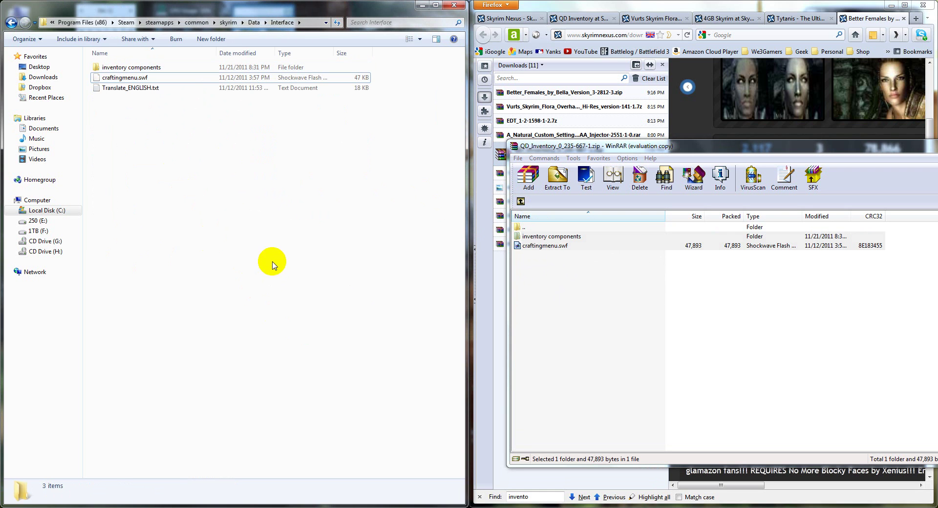
Close the QD Inventory archive and go back up to Skyrim's Data folder.
click(673, 289)
drag(657, 146, 344, 137)
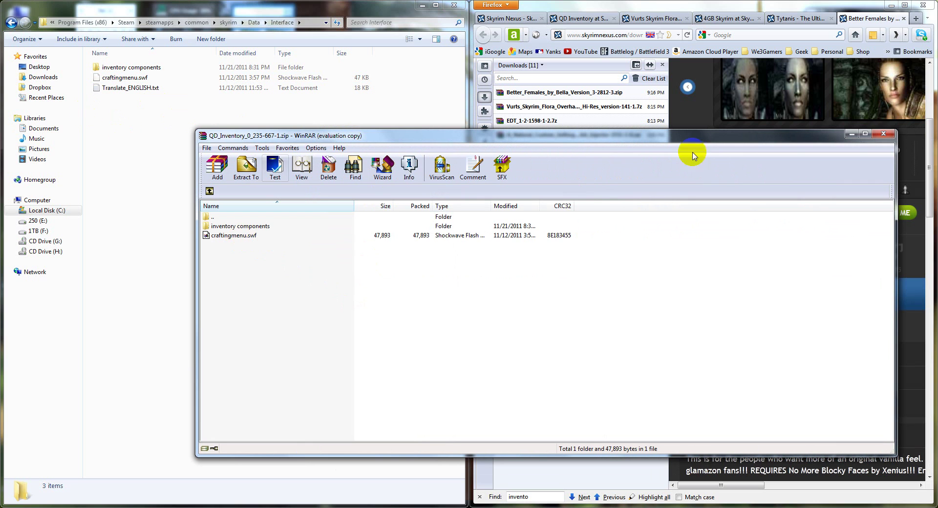
click(879, 136)
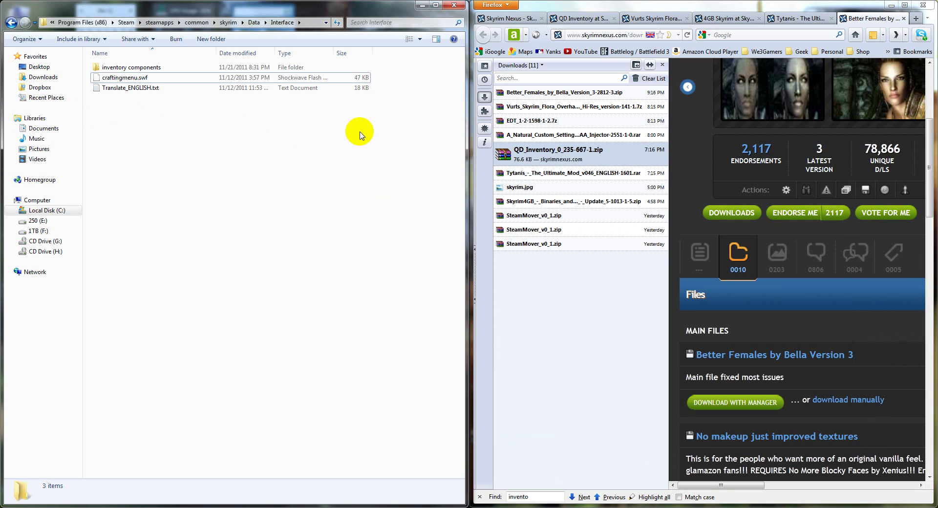
key(BackSpace)
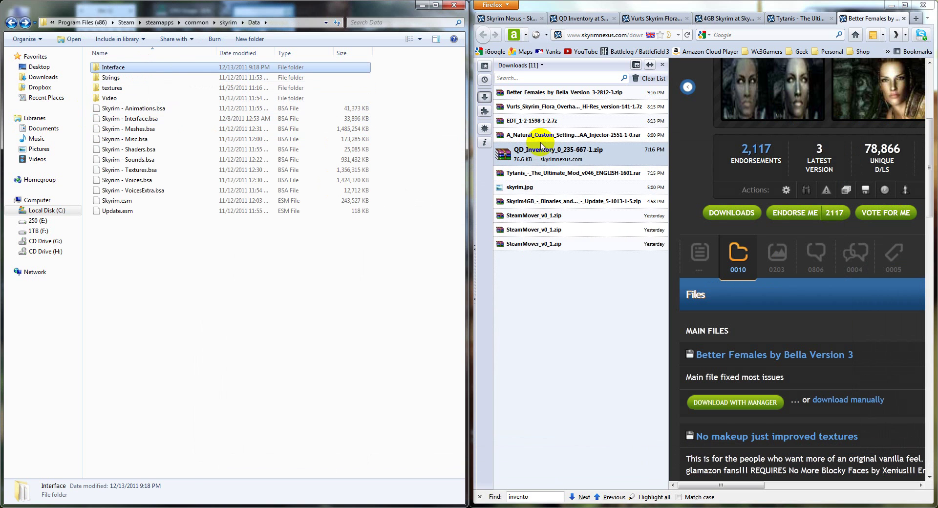
Open the downloaded A_Natural_Custom_Settings FXAA Injector archive, dismiss the license notice and move its window beside the Data folder.
double_click(540, 135)
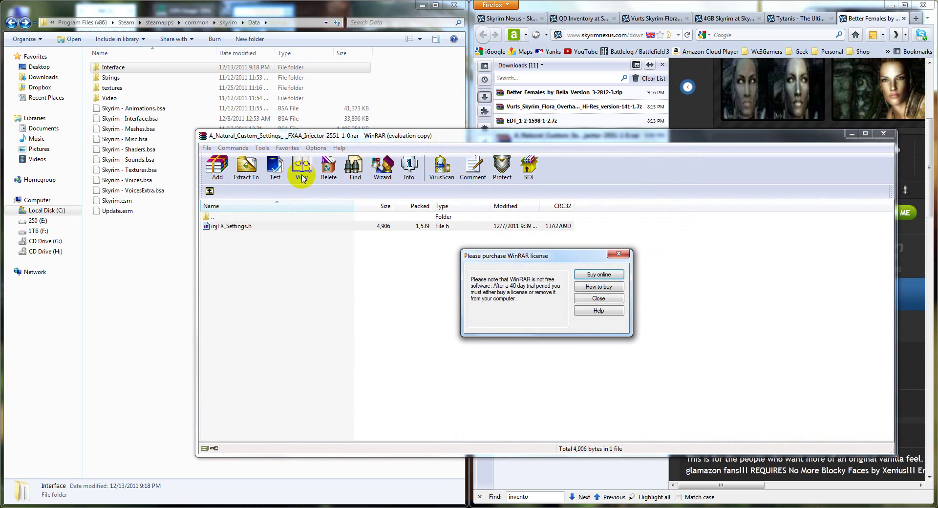
click(616, 254)
drag(303, 135, 522, 152)
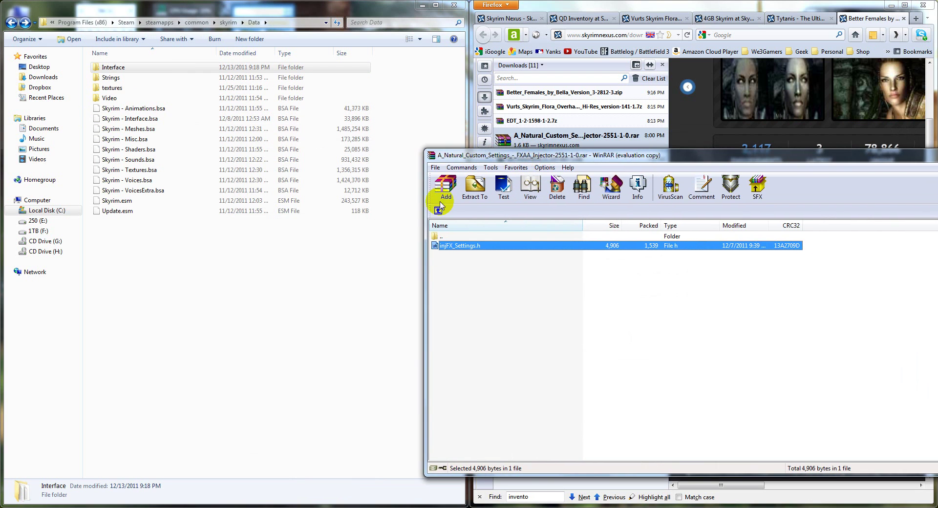
click(219, 302)
click(550, 318)
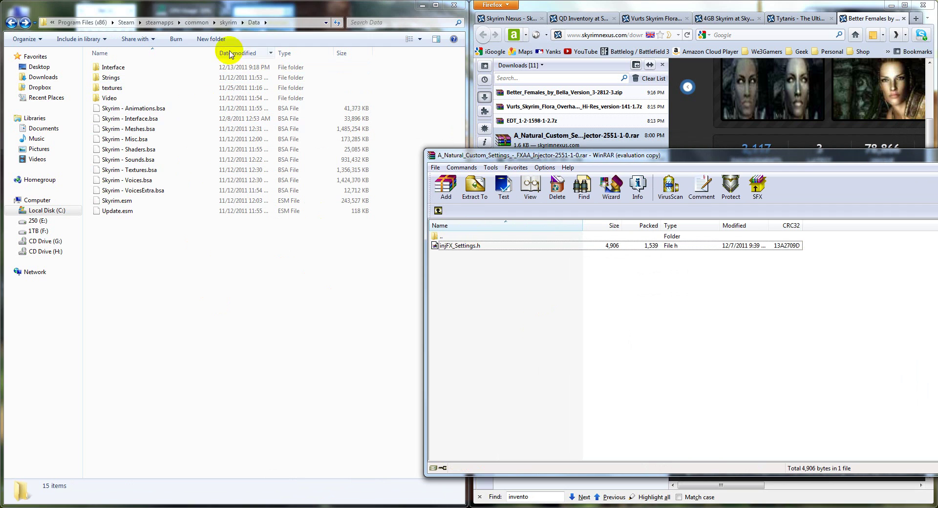
Go up to the main skyrim folder and copy injFX_Settings.h from the archive into it.
click(228, 22)
click(528, 362)
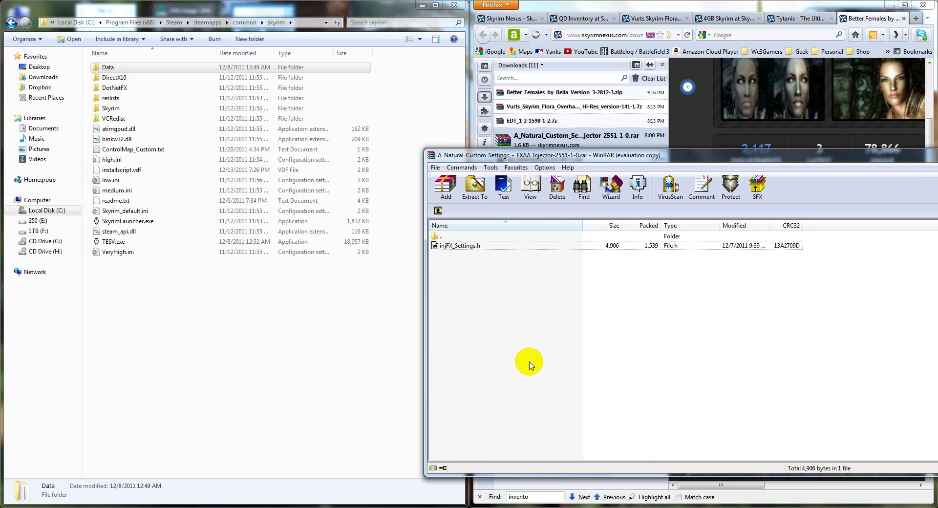
click(447, 249)
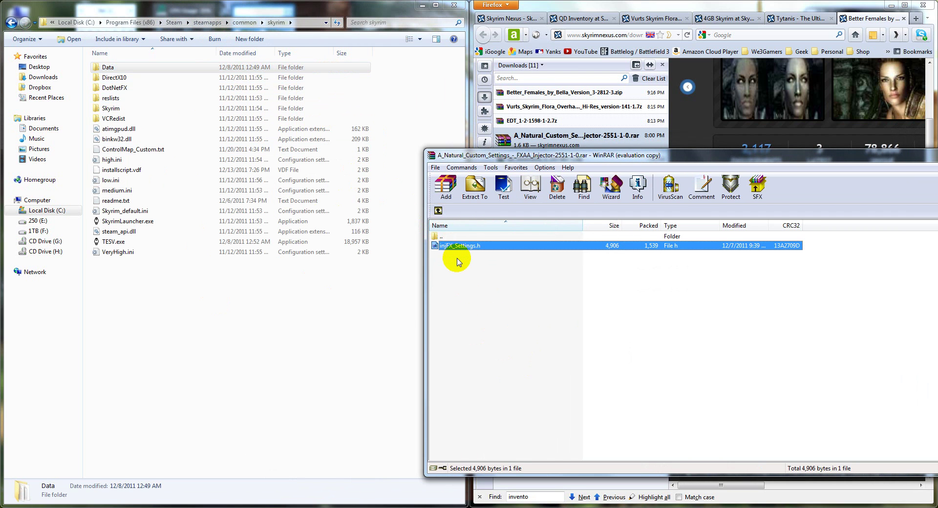
drag(458, 252, 243, 308)
click(243, 309)
Close the FXAA Injector archive and reopen Skyrim's Data folder.
click(815, 158)
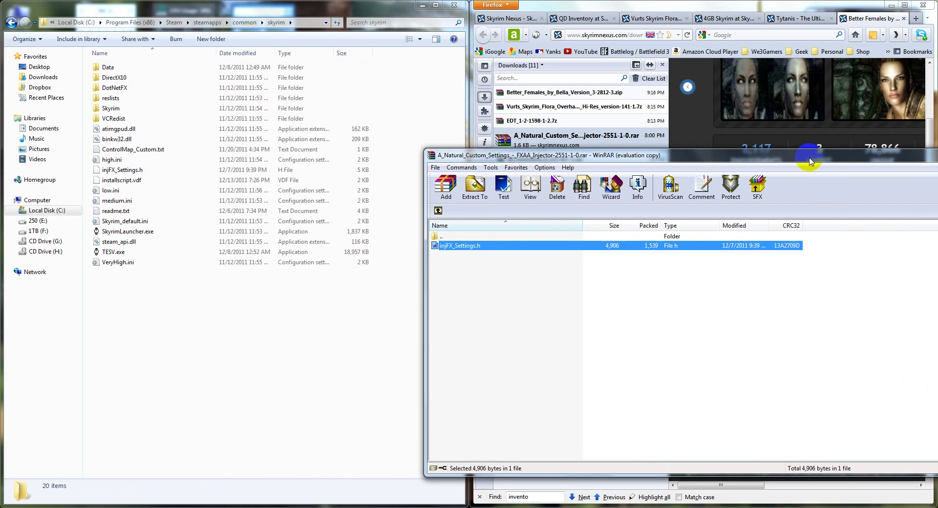
drag(815, 157, 695, 158)
click(837, 150)
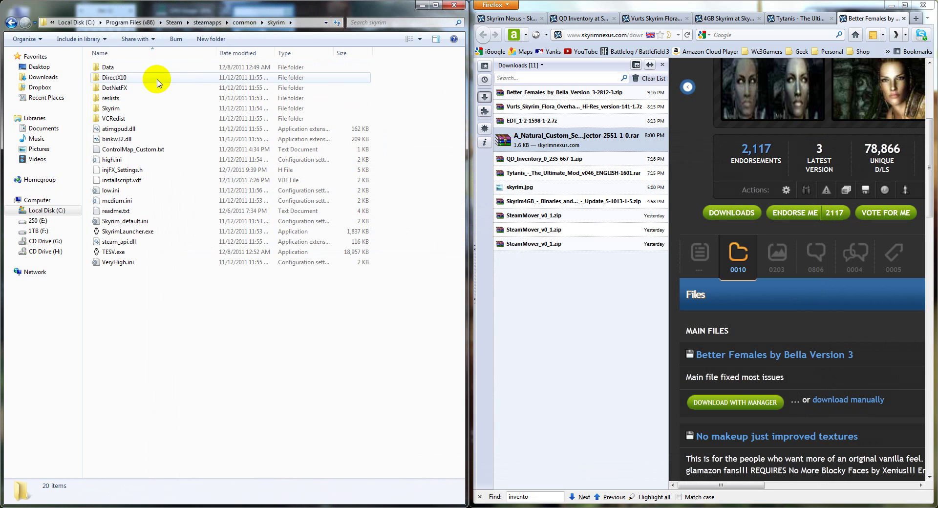
double_click(133, 72)
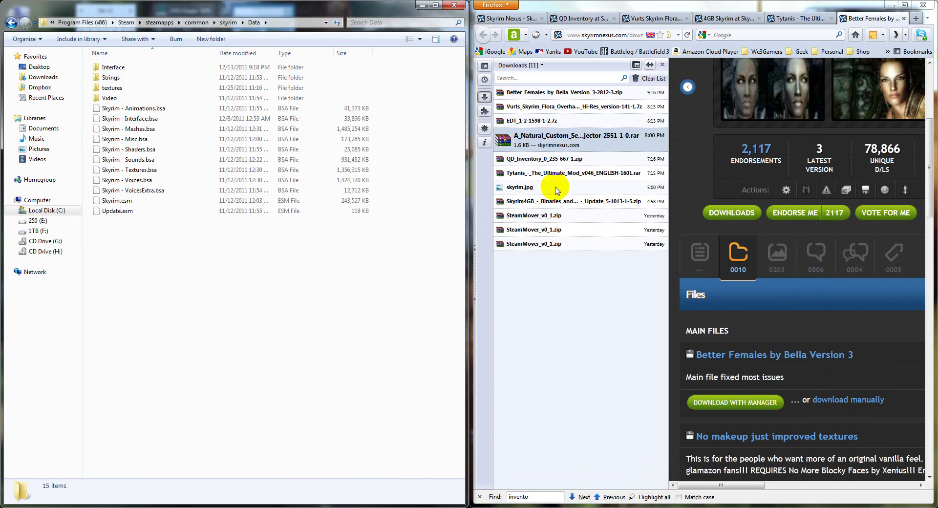
Open the downloaded Tytanis - The Ultimate Mod archive beside the Data folder and enter the archive's own Data folder.
double_click(569, 177)
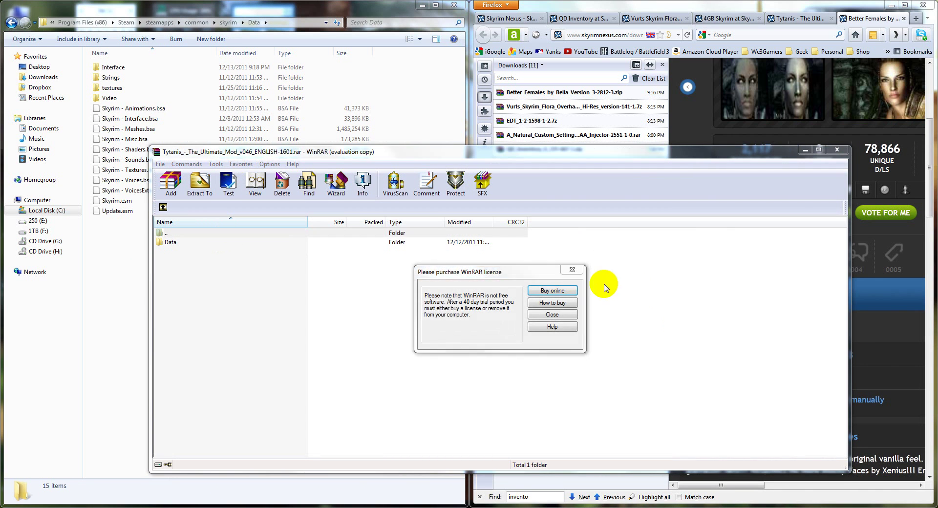
click(571, 270)
drag(440, 153, 639, 152)
double_click(394, 242)
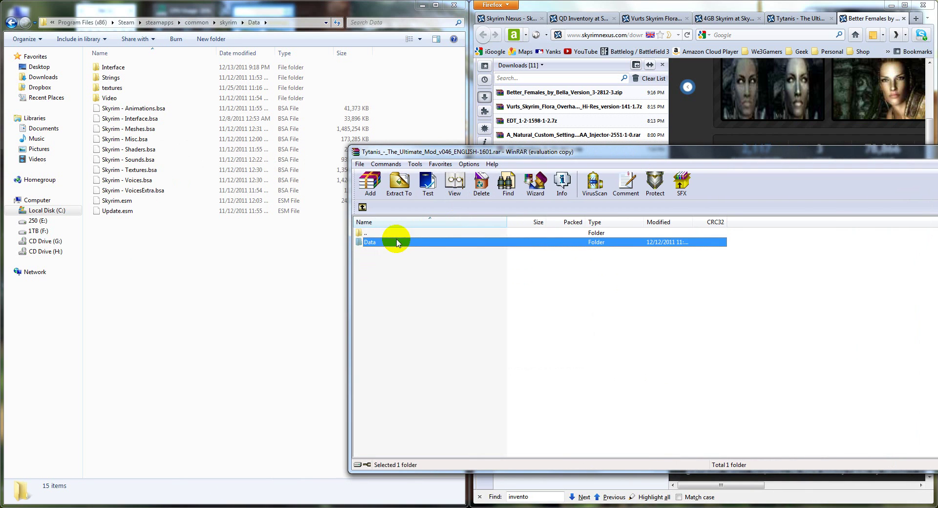
click(391, 243)
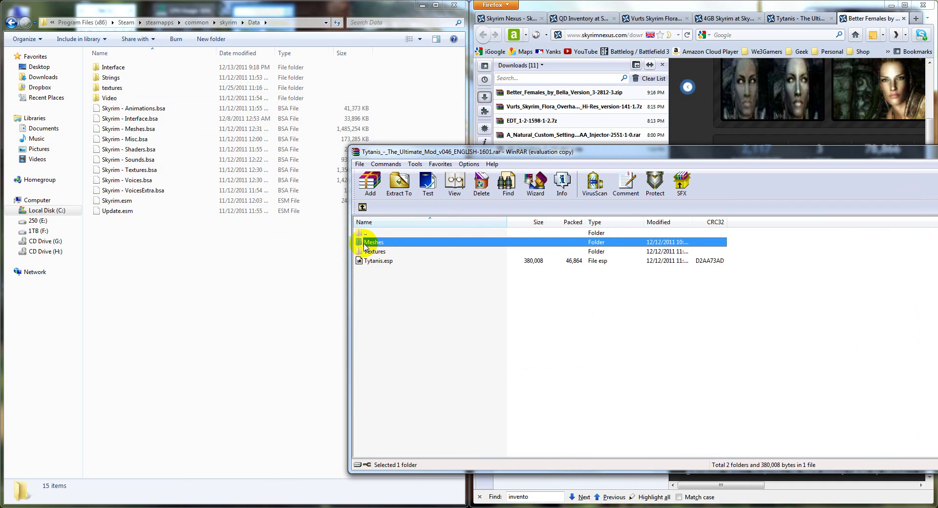
Copy the Meshes folder and Tytanis.esp from the Tytanis archive into Skyrim's Data folder.
click(373, 283)
drag(370, 247, 279, 272)
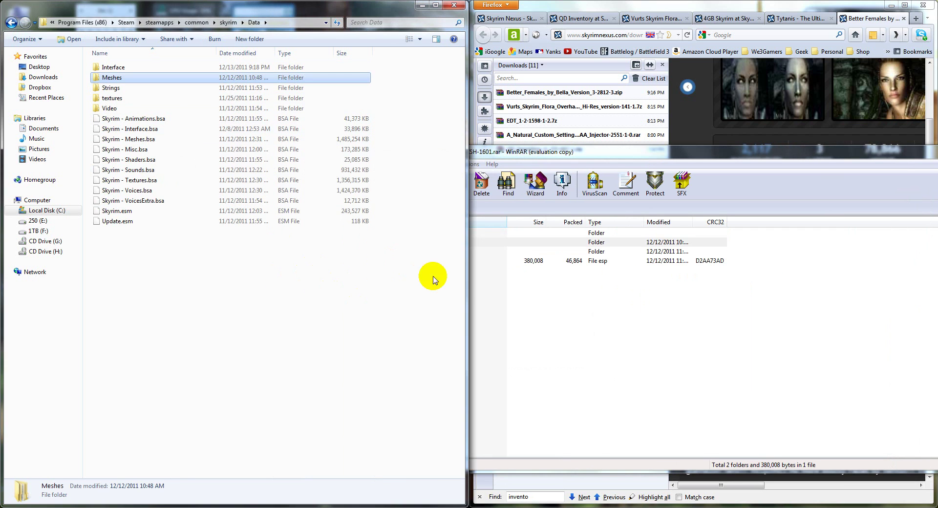
click(486, 289)
click(397, 263)
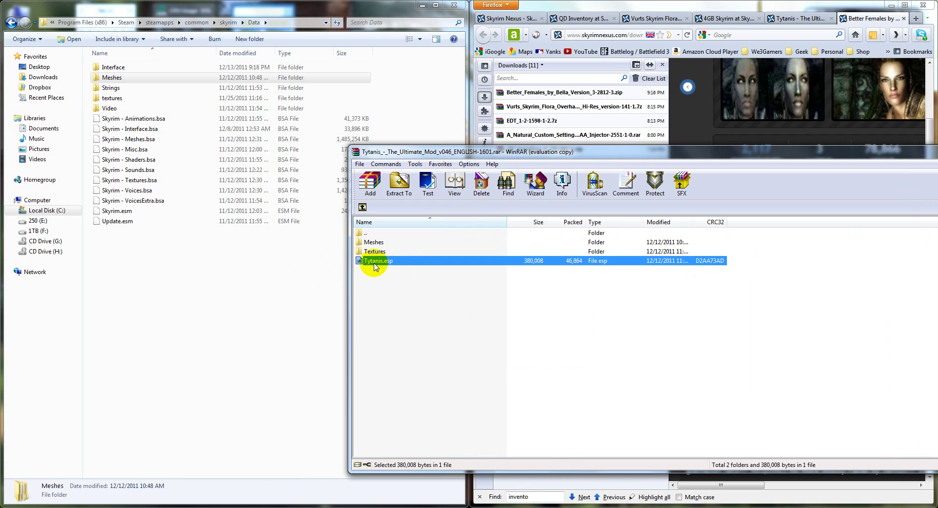
drag(374, 267, 221, 275)
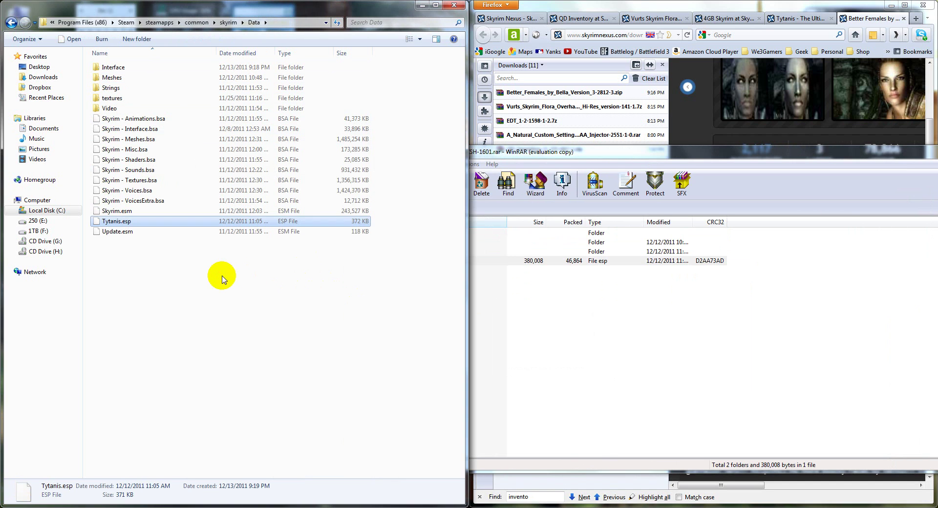
Copy the AeonVita, Armor, Clutter and Weapons folders from the archive's Textures folder into Skyrim's Data\textures folder.
click(547, 360)
double_click(376, 251)
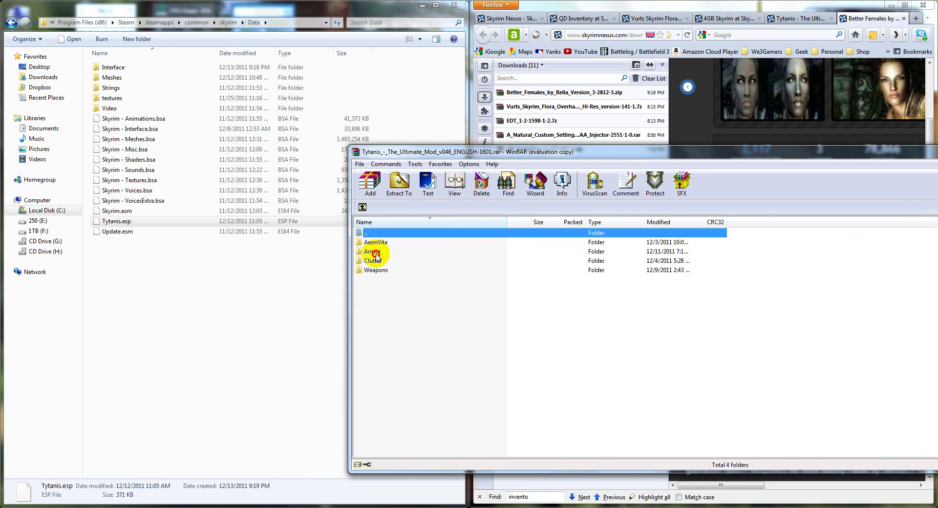
double_click(149, 97)
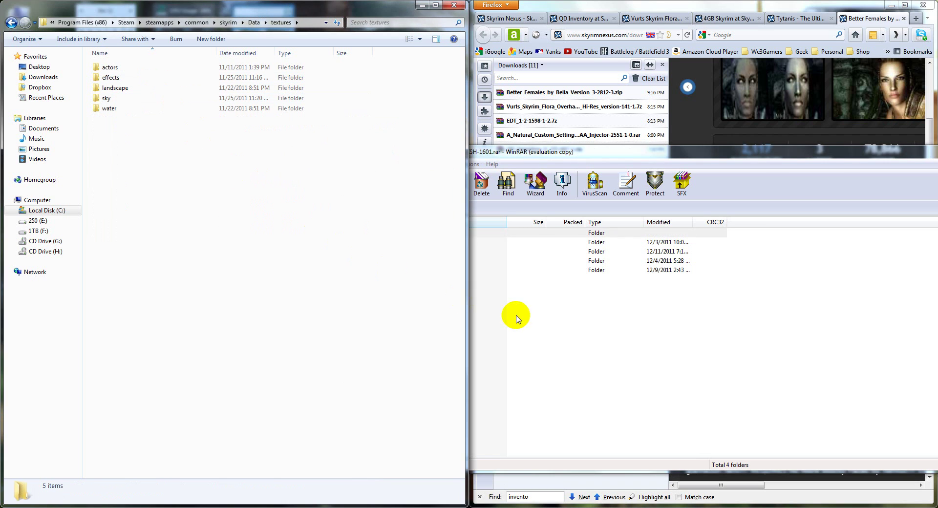
click(532, 325)
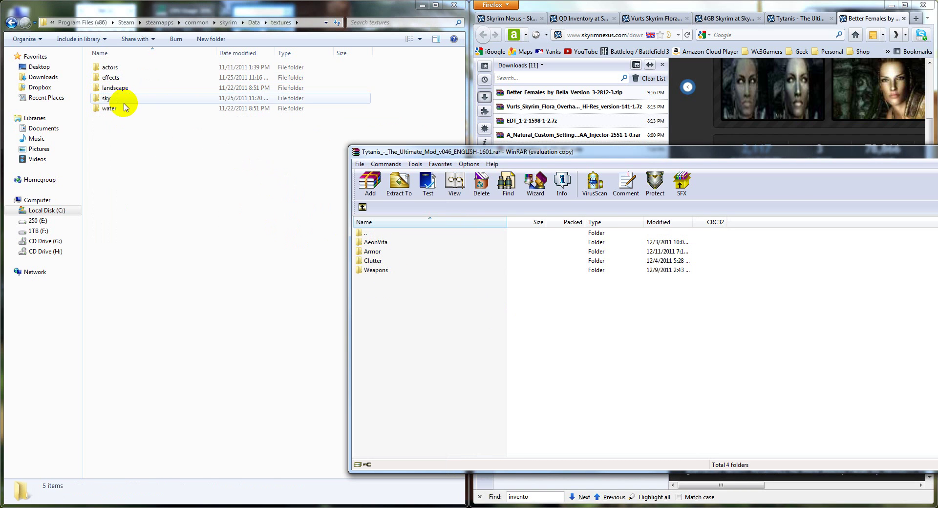
click(381, 271)
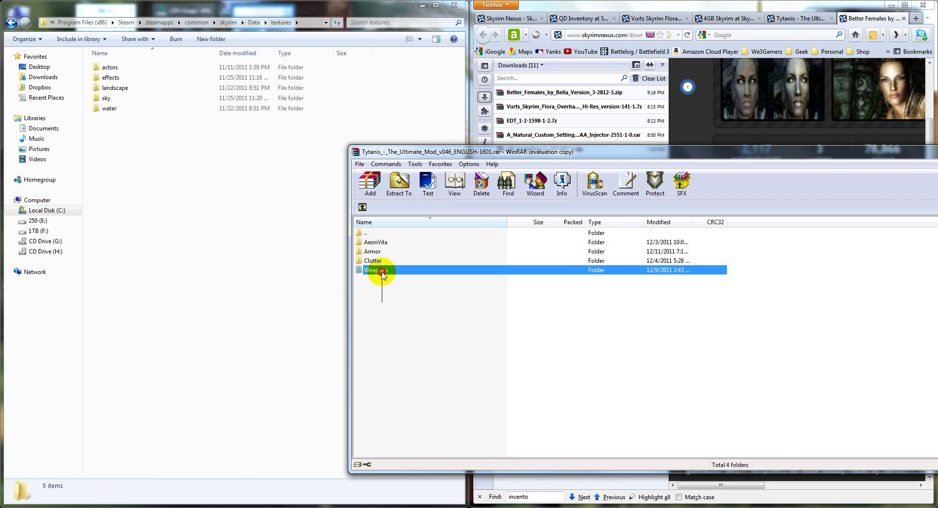
drag(382, 273, 189, 228)
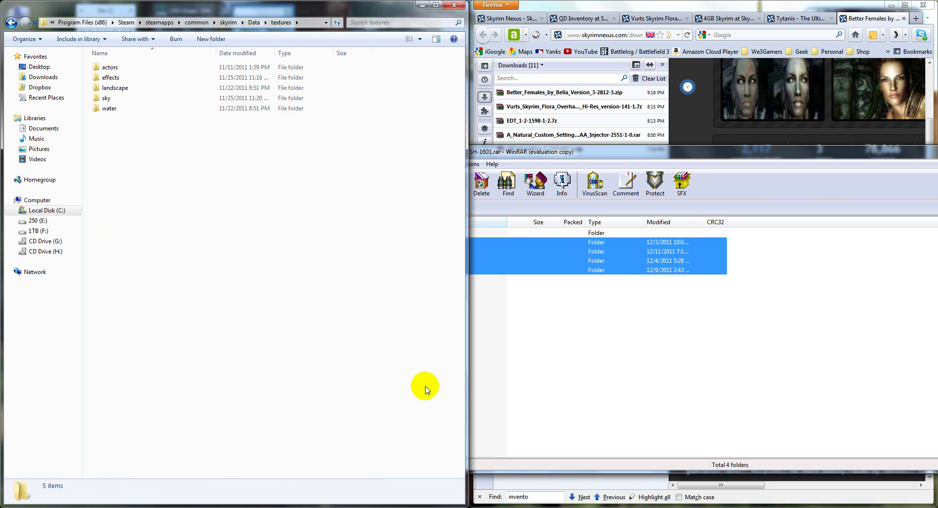
Close the Tytanis archive and select the A_Natural_Custom_Settings FXAA Injector file among the downloads.
drag(832, 151, 625, 156)
click(821, 151)
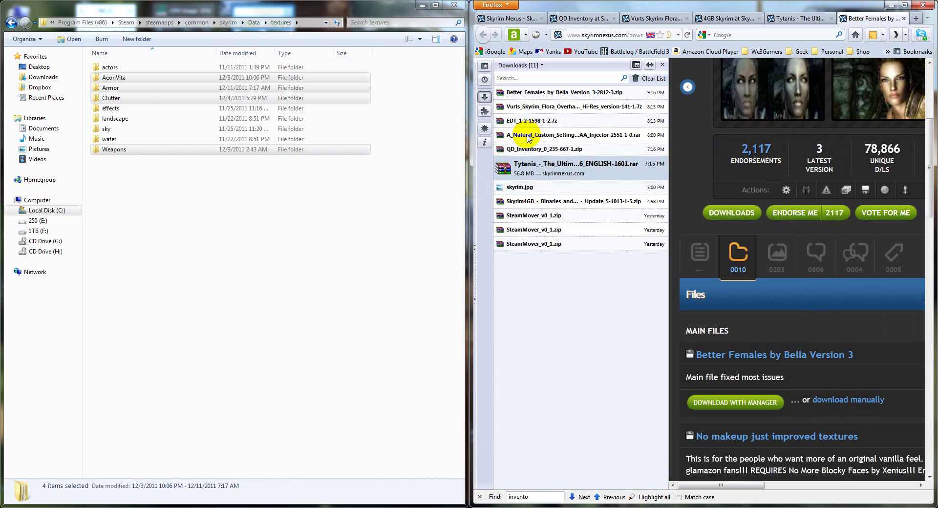
click(528, 130)
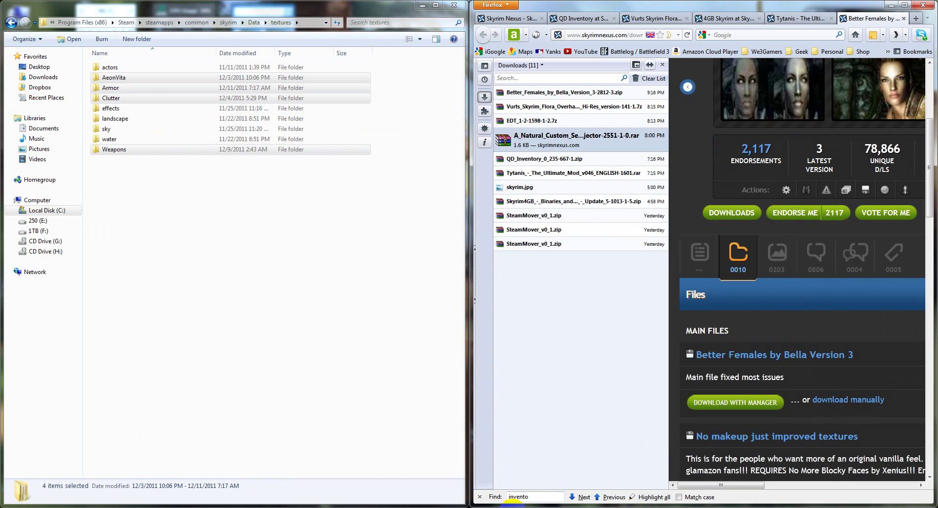